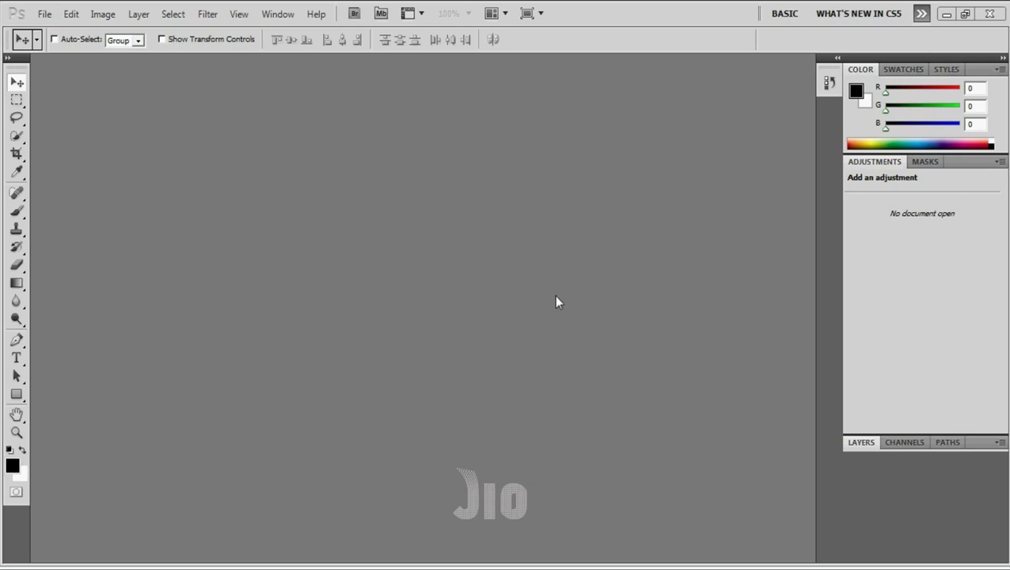
# Step: Open Photoshop's File menu
pyautogui.click(45, 15)
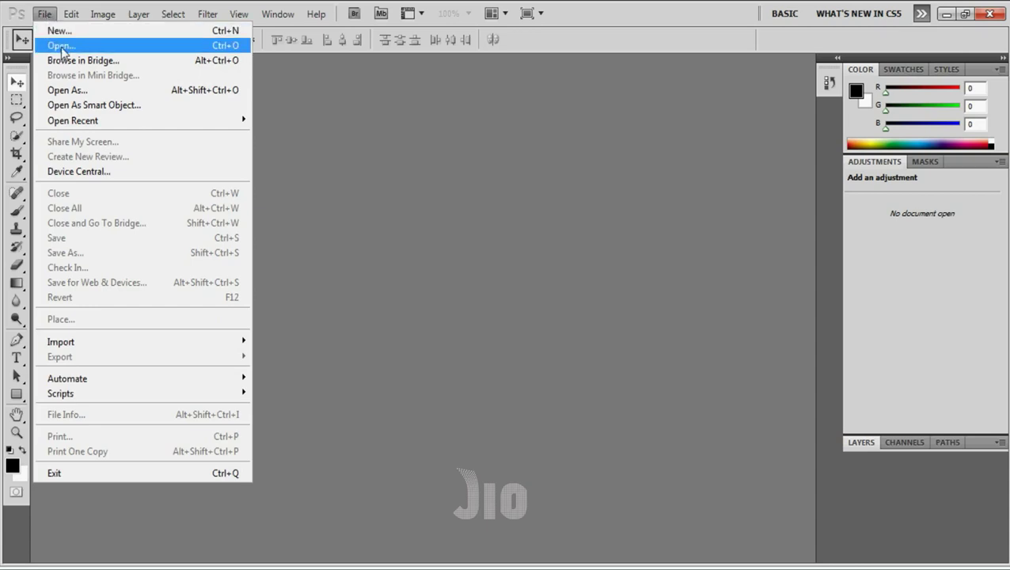
# Step: Try opening the WhatsApp flood photo and dismiss the JPEG marker error
pyautogui.click(63, 48)
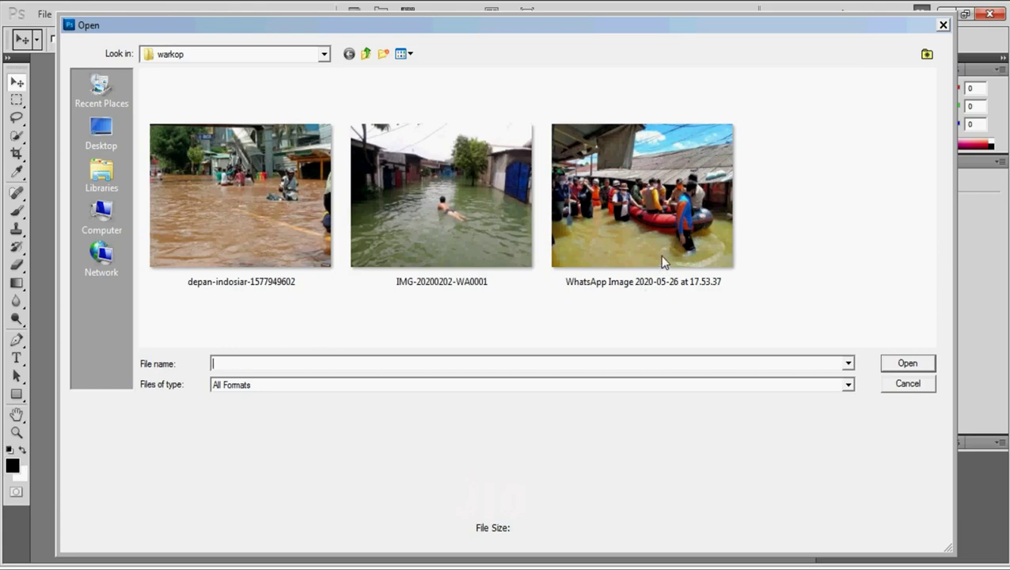
pyautogui.doubleClick(642, 200)
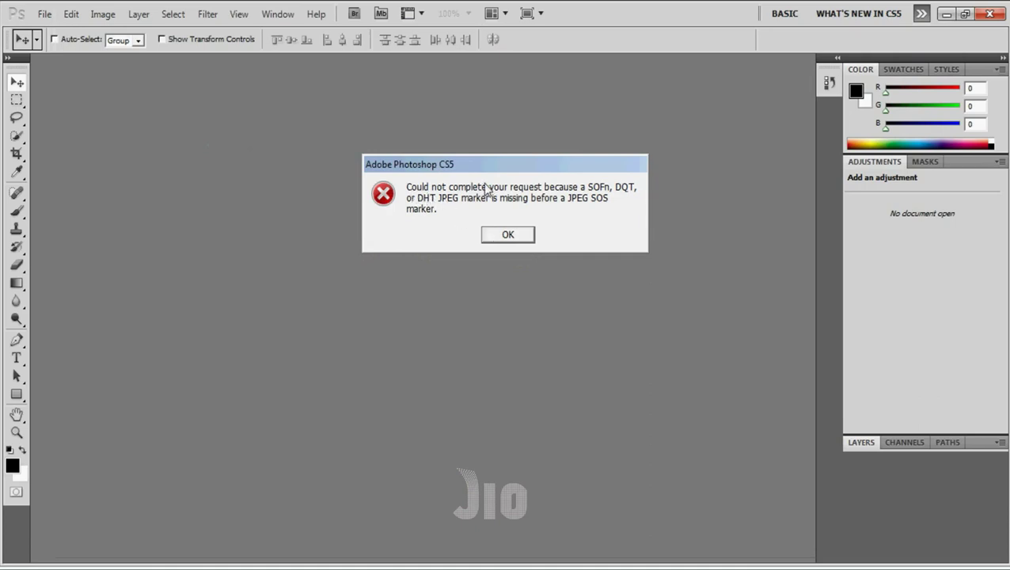
pyautogui.click(508, 236)
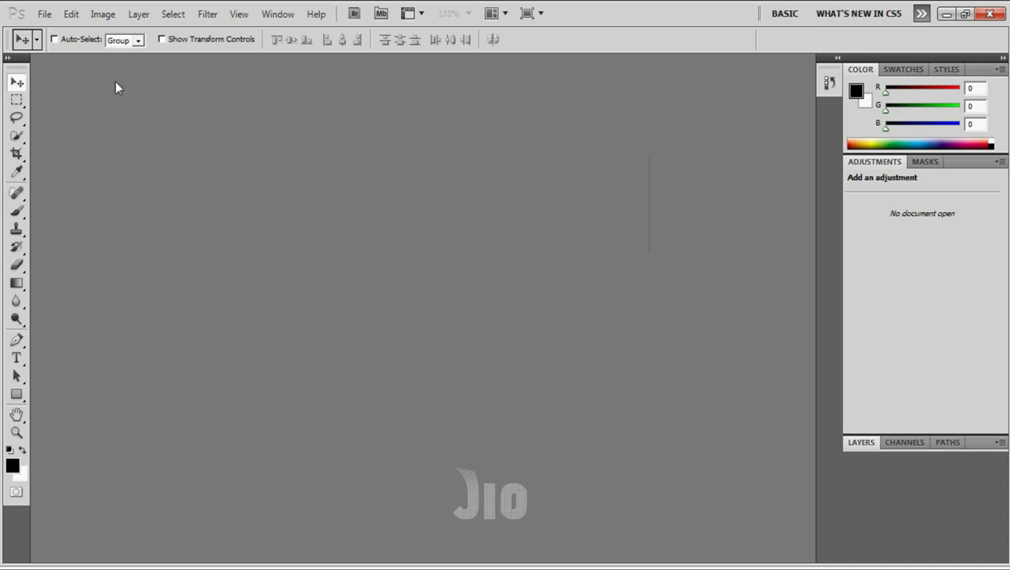
# Step: Open the WhatsApp flood photo in Paint from the Open dialog's right-click menu
pyautogui.click(44, 14)
pyautogui.click(61, 42)
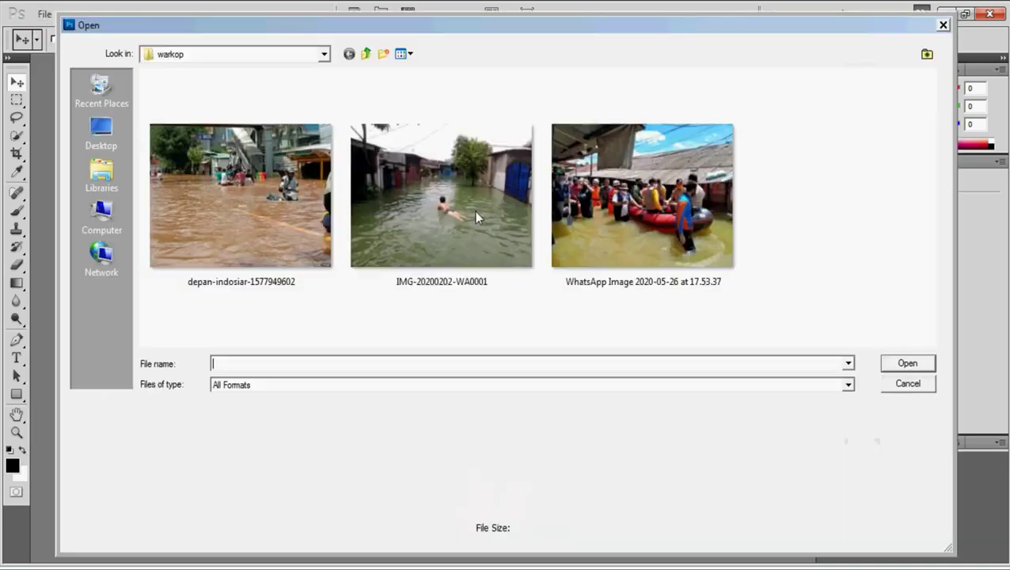
pyautogui.click(621, 194)
pyautogui.rightClick(623, 190)
pyautogui.moveTo(658, 328)
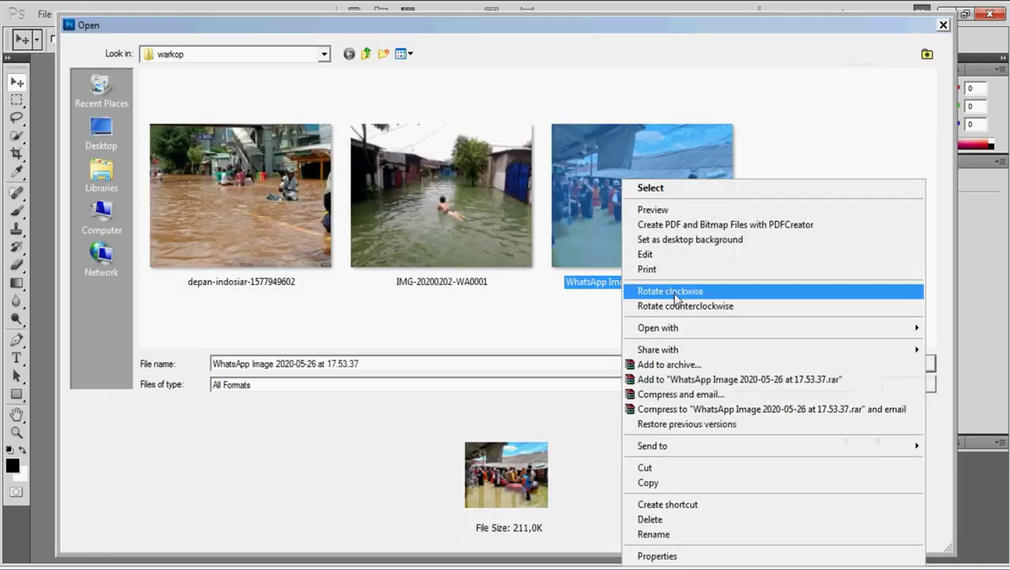
pyautogui.click(562, 328)
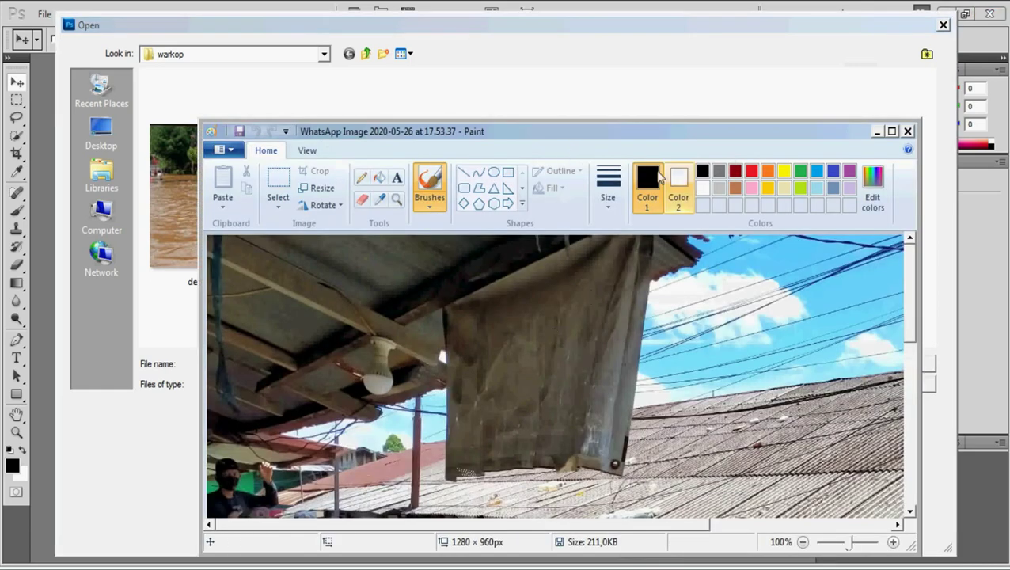
# Step: Make the Paint window taller to view the whole flood photo
pyautogui.moveTo(630, 120); pyautogui.dragTo(630, 29)
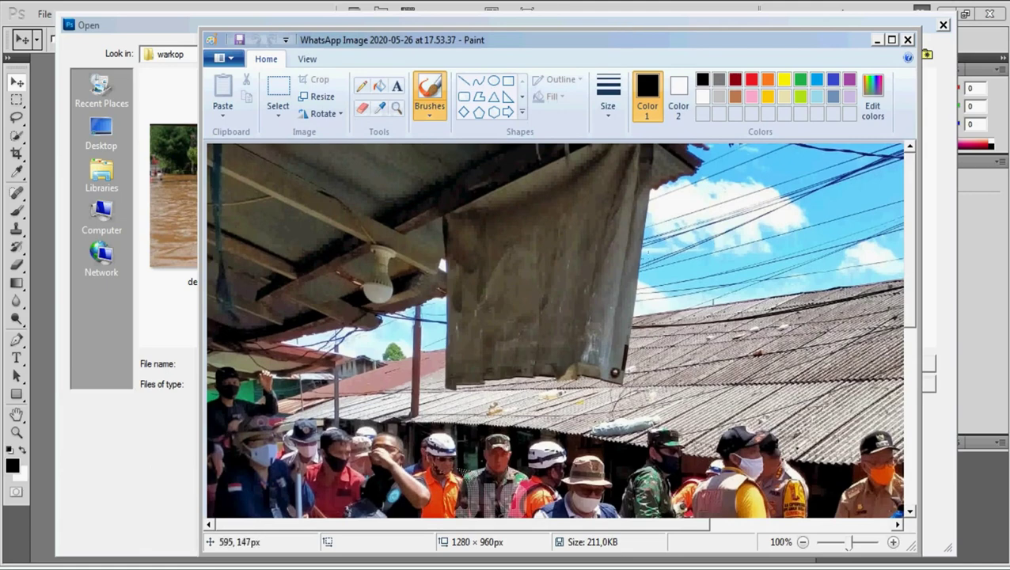
pyautogui.scroll(-5, 678, 262)
pyautogui.scroll(2, 679, 261)
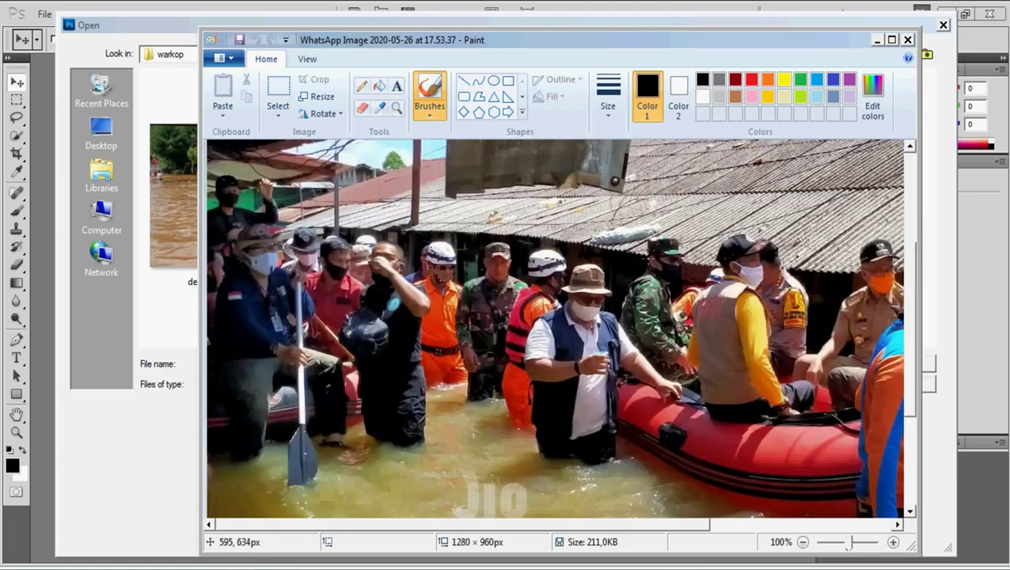
pyautogui.scroll(2, 678, 261)
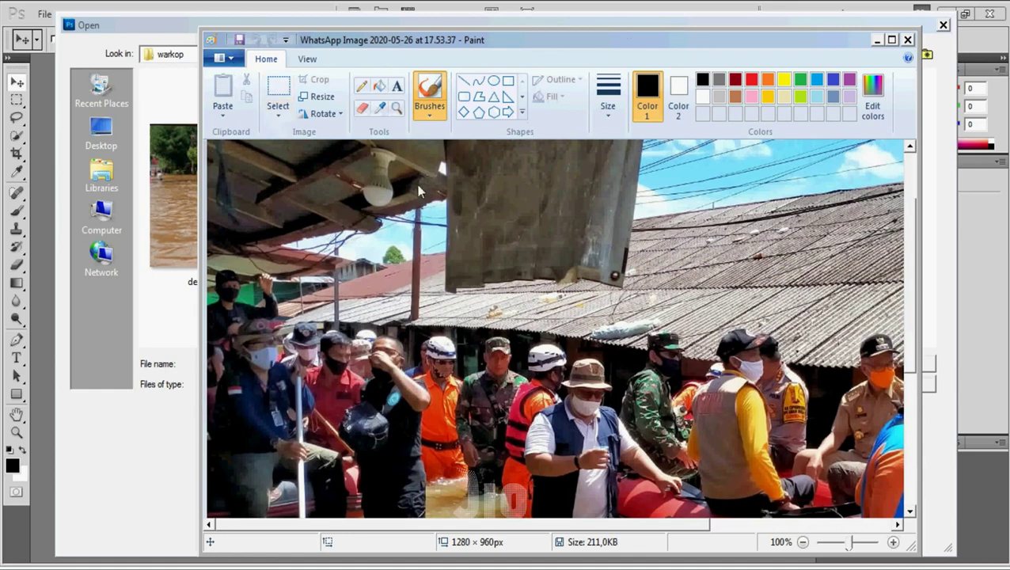
# Step: Save the photo over the original WhatsApp JPEG, confirm replacing, and close Paint
pyautogui.press('F12')
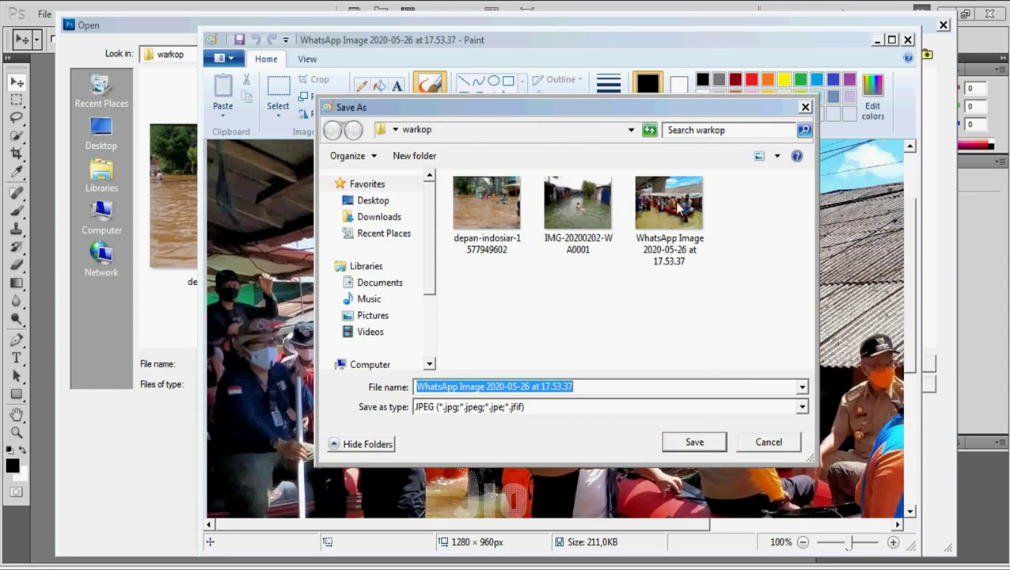
pyautogui.doubleClick(679, 207)
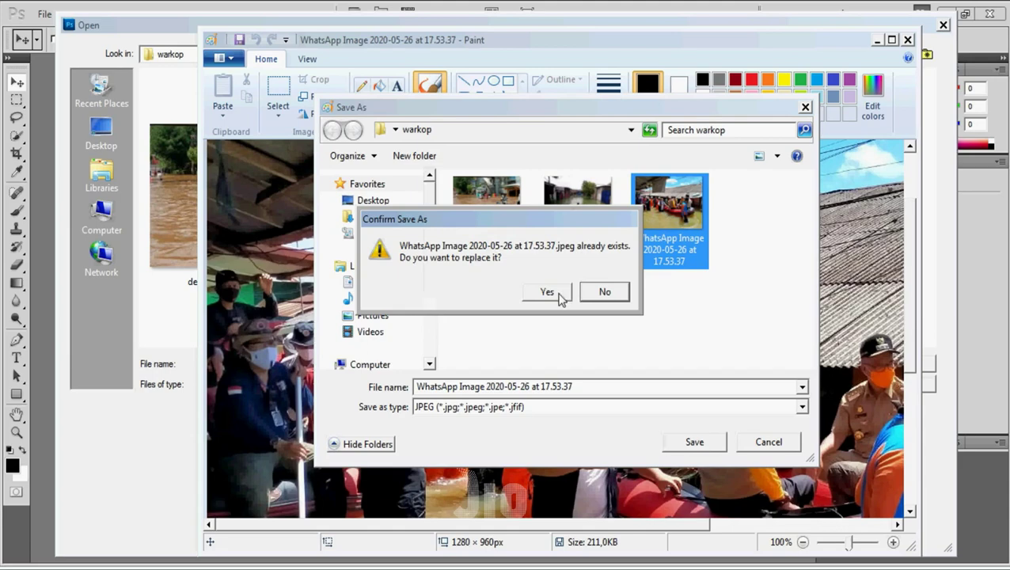
pyautogui.click(549, 292)
pyautogui.click(908, 40)
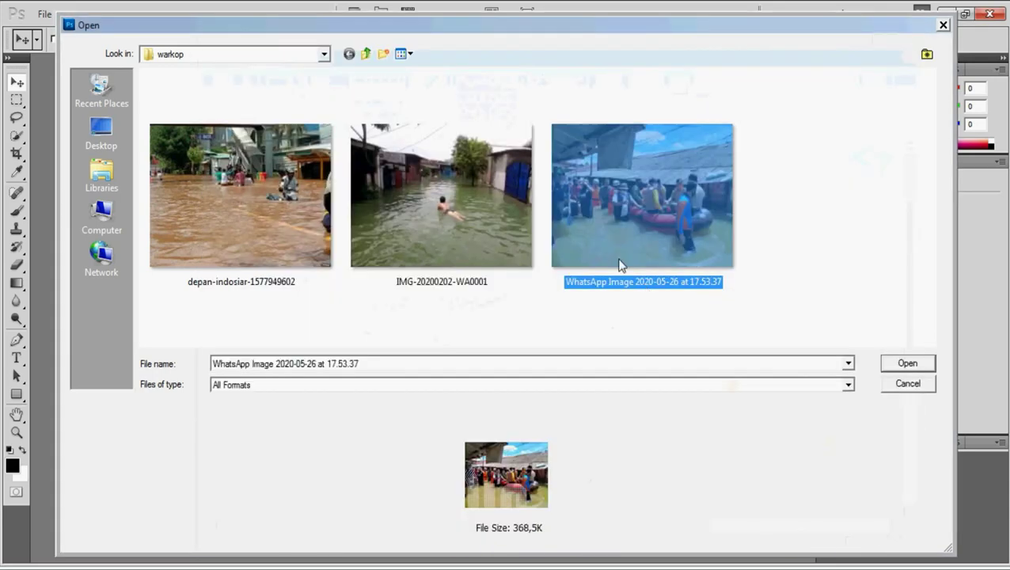
# Step: Open the re-saved WhatsApp image in Photoshop and show its Layers panel
pyautogui.doubleClick(623, 266)
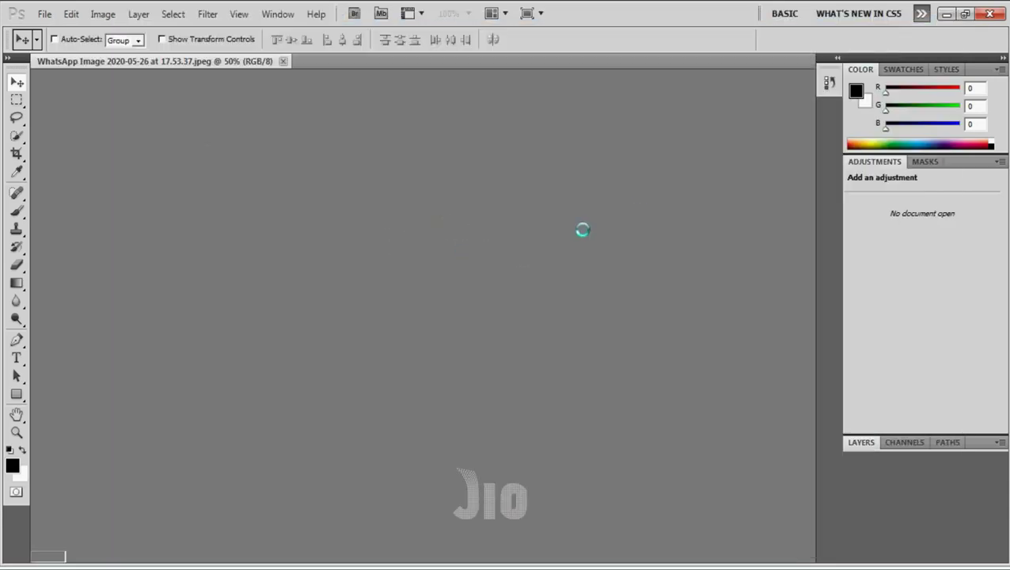
pyautogui.click(862, 442)
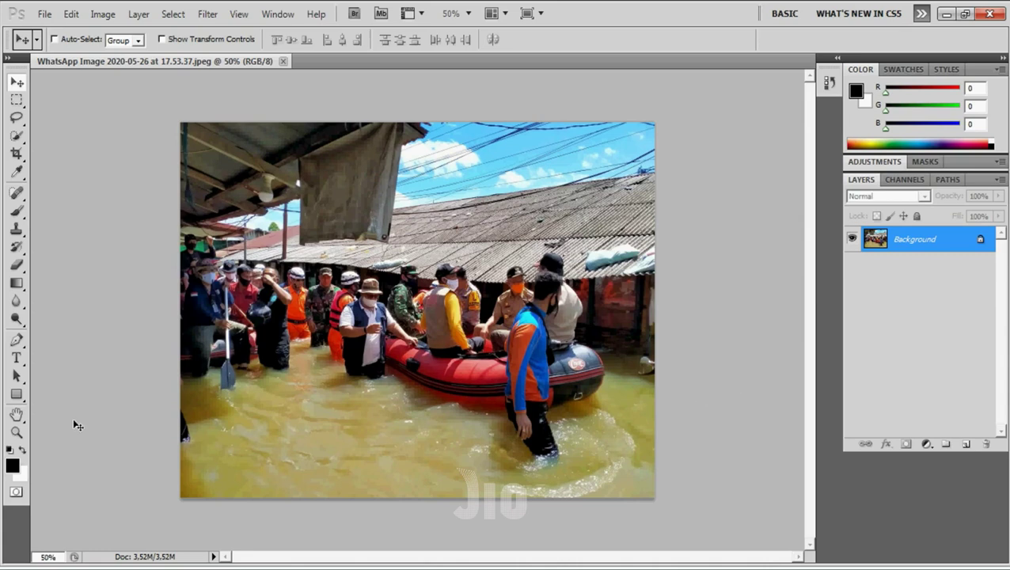
# Step: Convert the locked Background into Layer 0, then zoom and pan to inspect the water
pyautogui.doubleClick(918, 239)
pyautogui.press('Return')
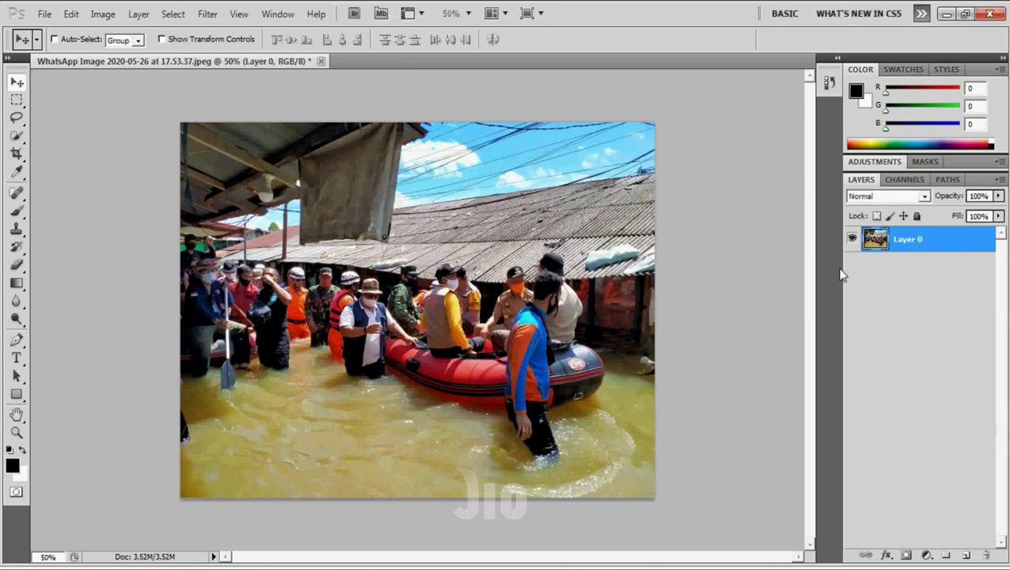
pyautogui.hotkey('ctrl', '+')
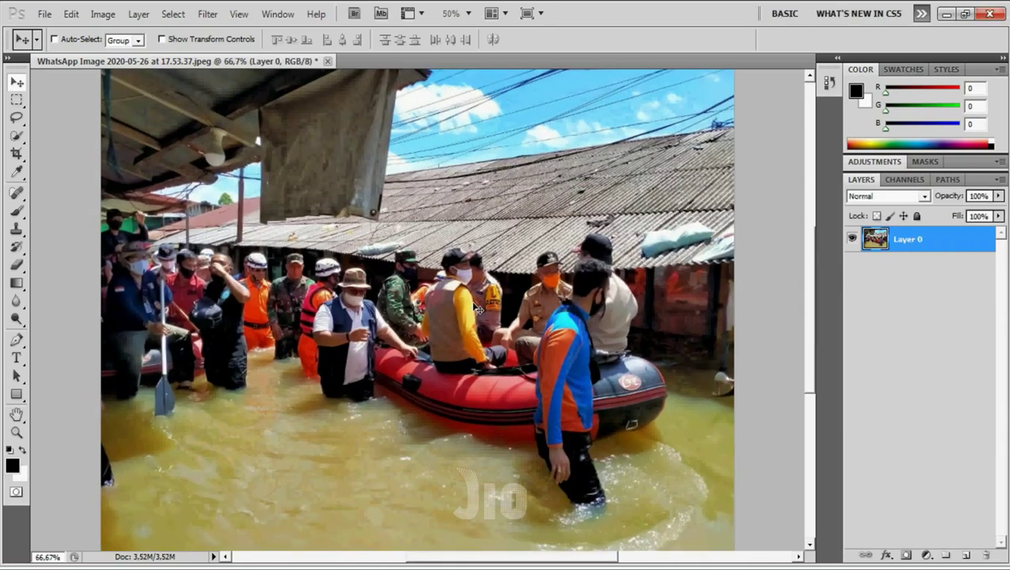
pyautogui.hotkey('ctrl', '+')
pyautogui.moveTo(459, 402); pyautogui.dragTo(491, 317)
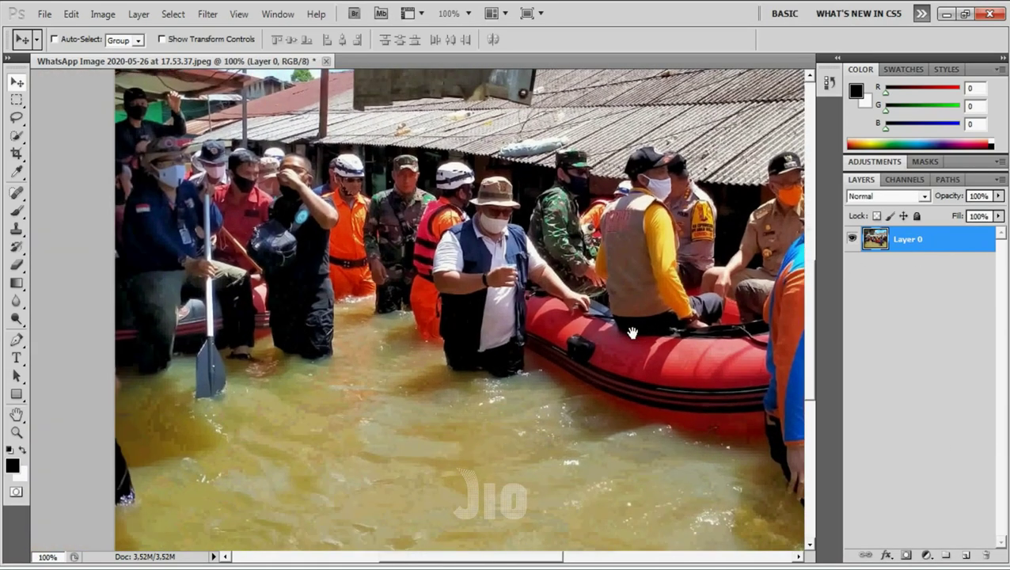
pyautogui.hotkey('ctrl', '-')
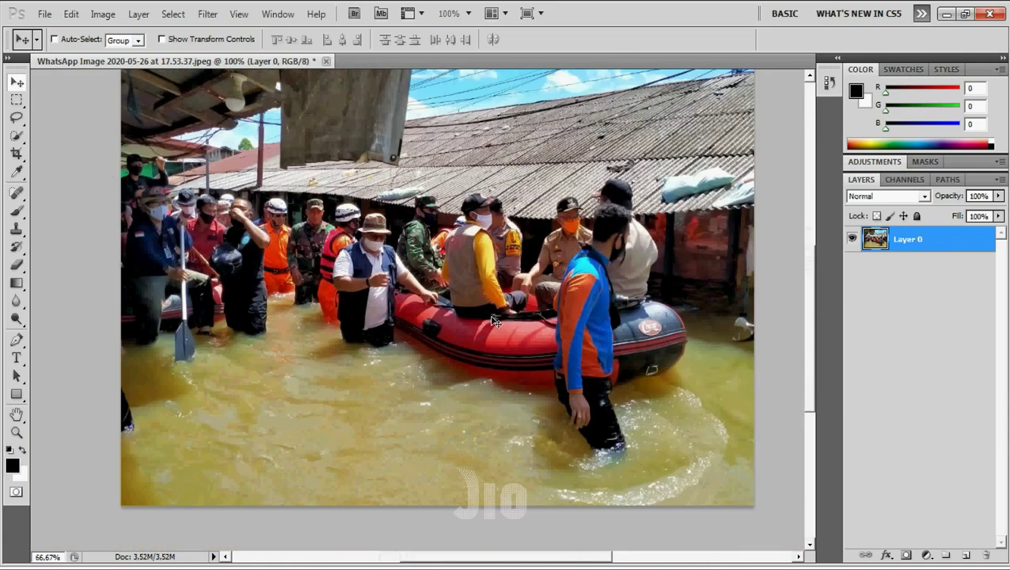
pyautogui.moveTo(507, 312)
pyautogui.mouseDown()
pyautogui.moveTo(479, 343)
pyautogui.moveTo(493, 291)
pyautogui.moveTo(473, 296)
pyautogui.mouseUp()
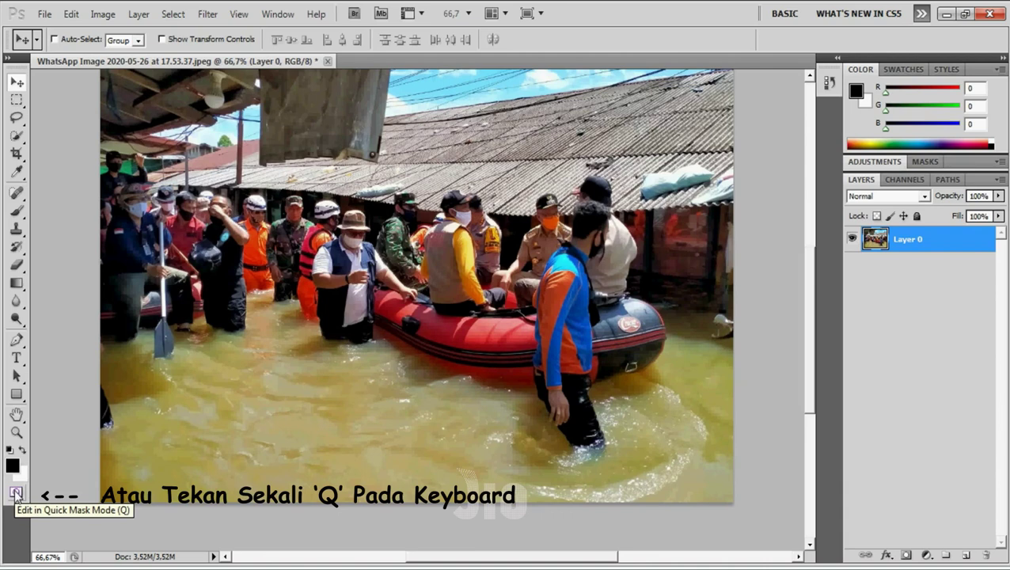
# Step: Enter Quick Mask mode and switch to the Brush tool
pyautogui.press('q')
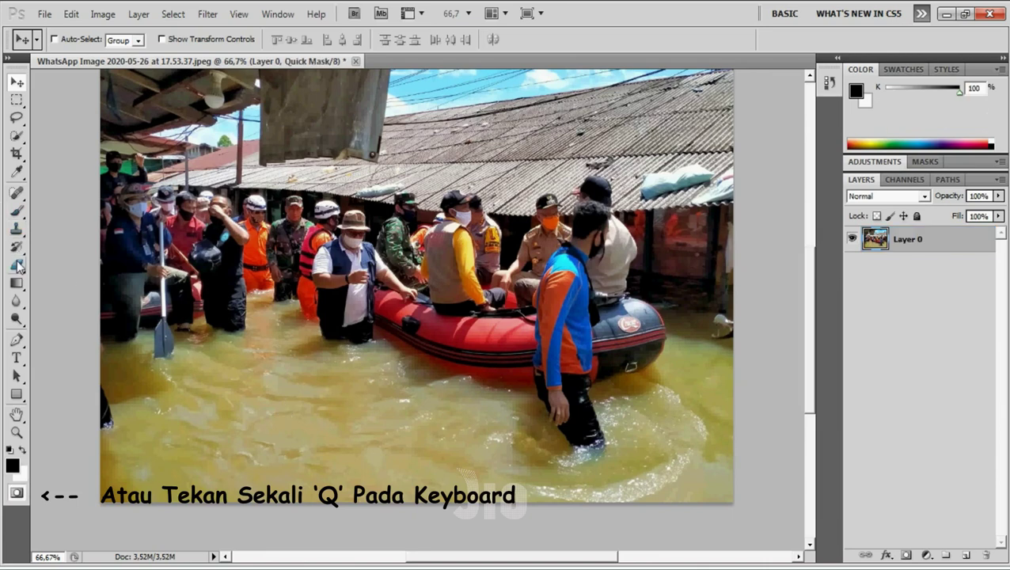
pyautogui.click(17, 493)
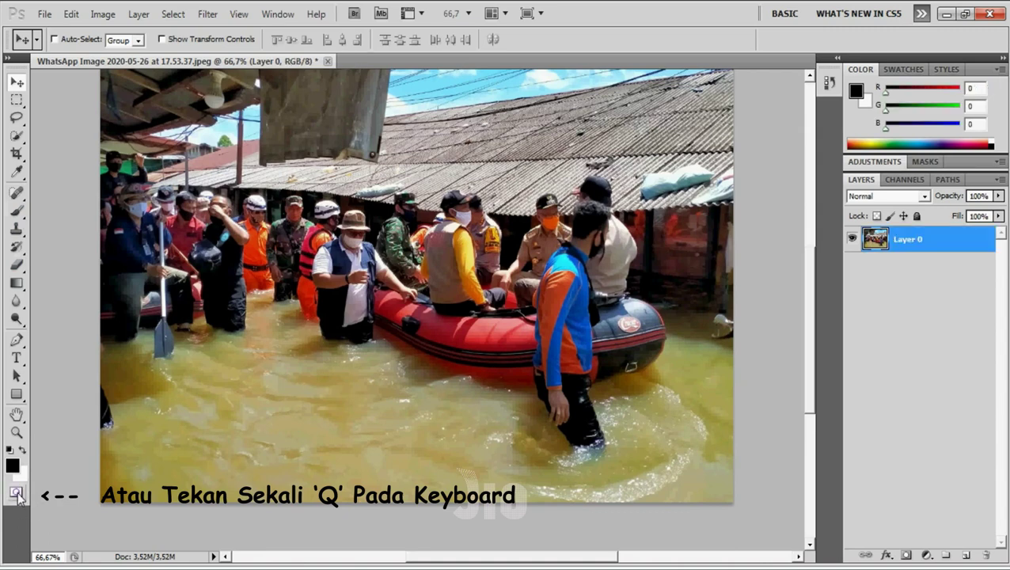
pyautogui.click(17, 492)
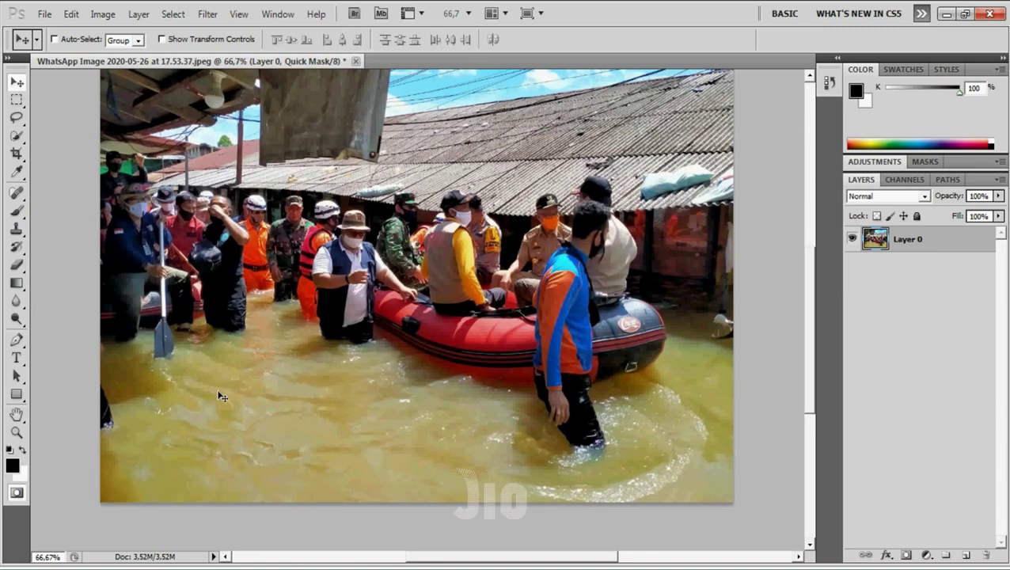
pyautogui.click(16, 212)
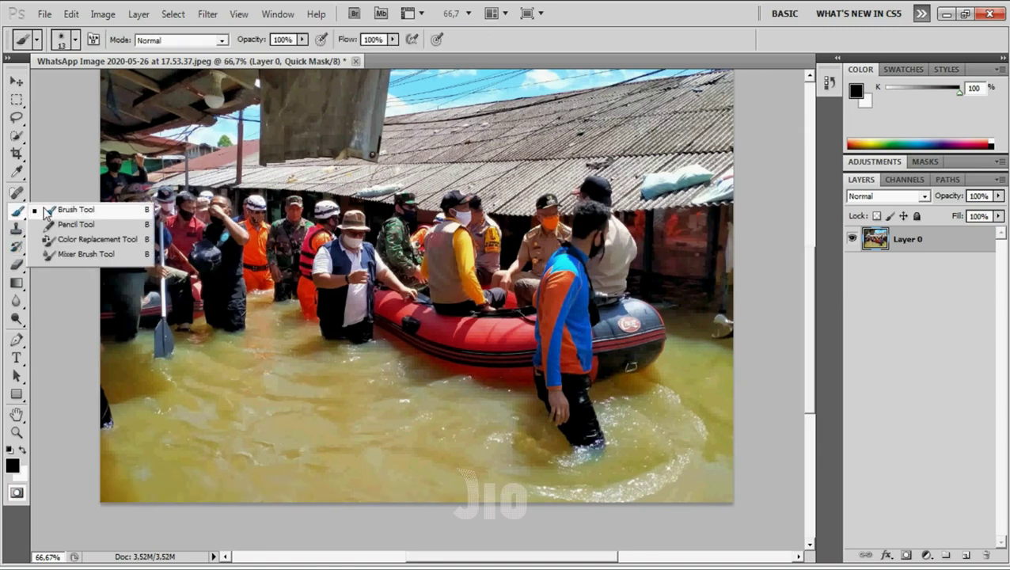
# Step: Paint quick mask over the lower-left and bottom water with a soft round 125 px brush
pyautogui.click(75, 40)
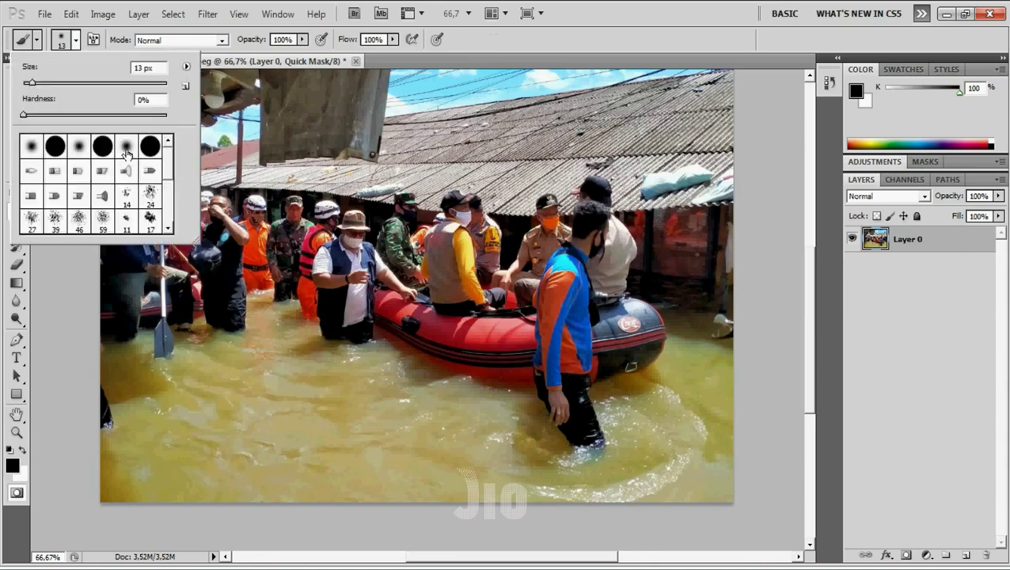
pyautogui.doubleClick(126, 152)
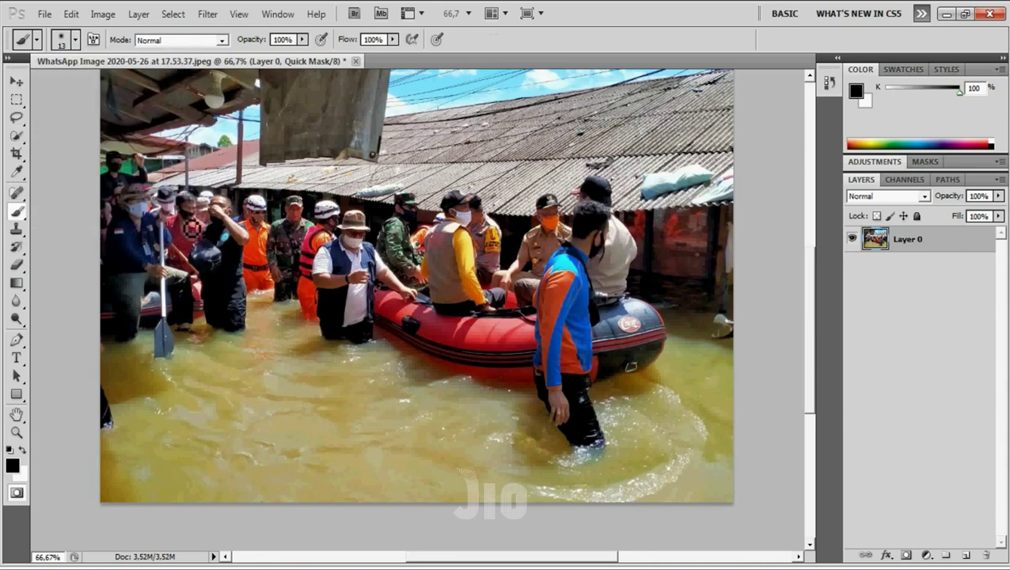
pyautogui.click(262, 392)
pyautogui.press(']')
pyautogui.press(']')
pyautogui.press(']')
pyautogui.press(']')
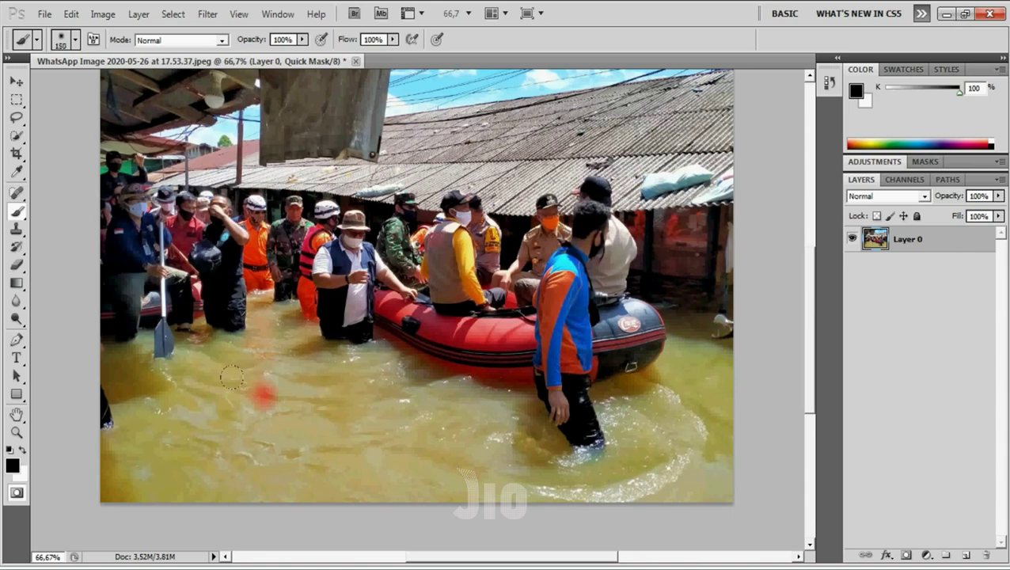
pyautogui.moveTo(280, 365)
pyautogui.mouseDown()
pyautogui.moveTo(125, 473)
pyautogui.moveTo(131, 405)
pyautogui.moveTo(421, 489)
pyautogui.moveTo(471, 475)
pyautogui.mouseUp()
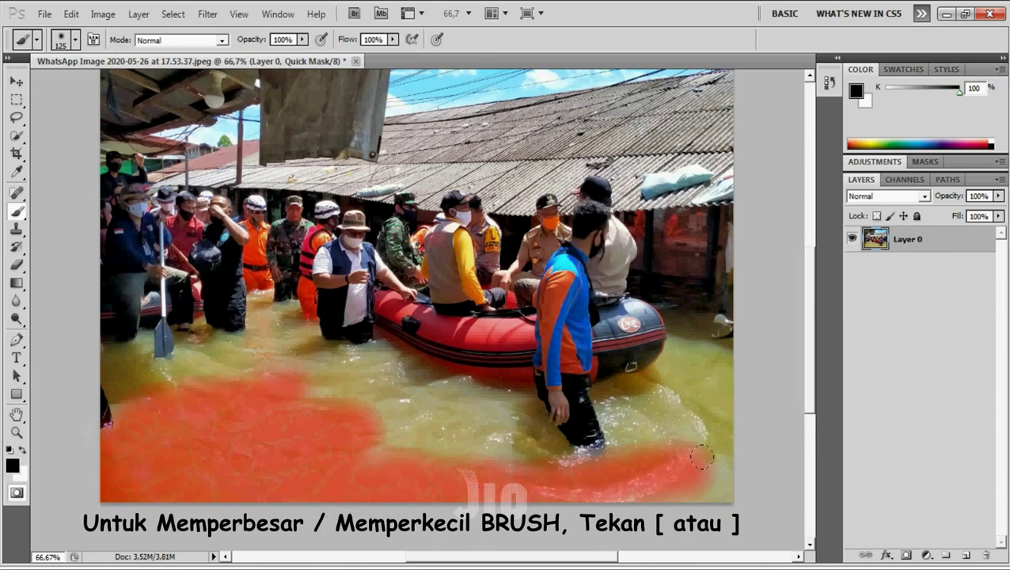
pyautogui.moveTo(471, 475); pyautogui.dragTo(394, 400)
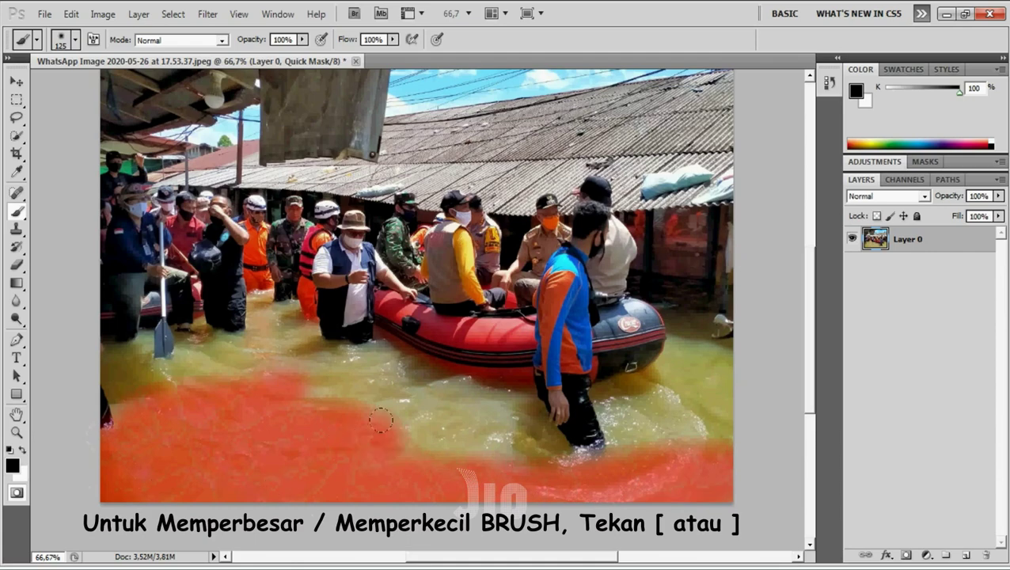
pyautogui.hotkey('ctrl', '+')
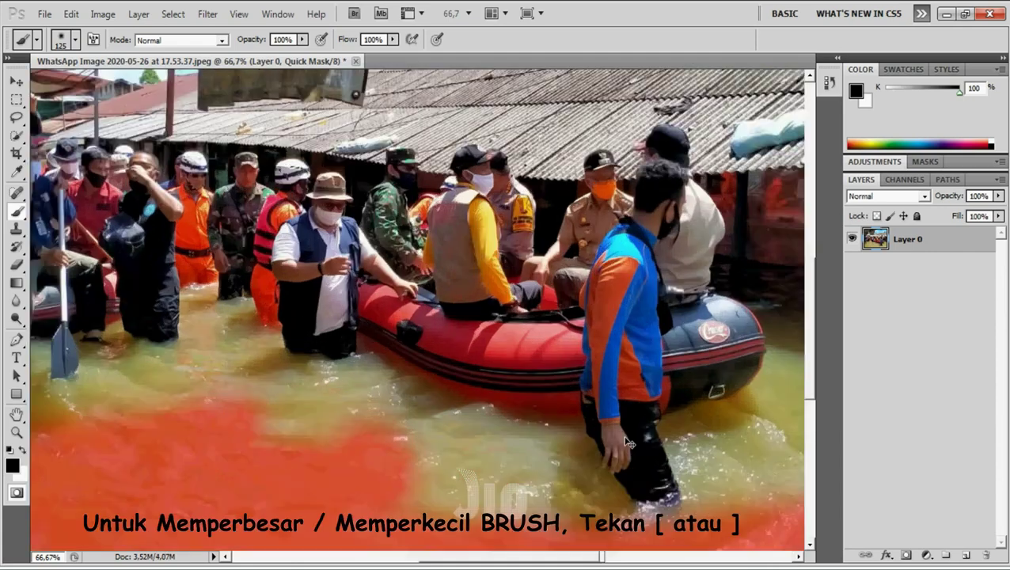
# Step: At 200% zoom, mask the water along the boat's lower edge using a 45 px brush
pyautogui.hotkey('ctrl', '+')
pyautogui.moveTo(395, 442)
pyautogui.mouseDown()
pyautogui.moveTo(413, 428)
pyautogui.moveTo(483, 272)
pyautogui.mouseUp()
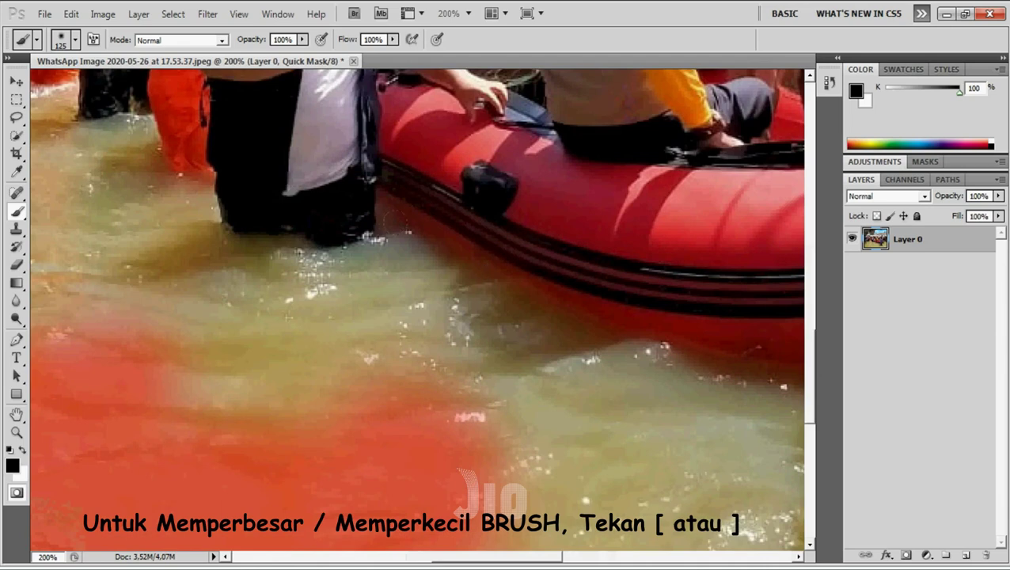
pyautogui.press('[')
pyautogui.press('[')
pyautogui.press('[')
pyautogui.click(215, 286)
pyautogui.moveTo(198, 247)
pyautogui.mouseDown()
pyautogui.moveTo(386, 258)
pyautogui.moveTo(385, 212)
pyautogui.mouseUp()
pyautogui.press('[')
pyautogui.press('[')
pyautogui.press('[')
pyautogui.click(340, 261)
pyautogui.press('[')
pyautogui.press('[')
pyautogui.press('[')
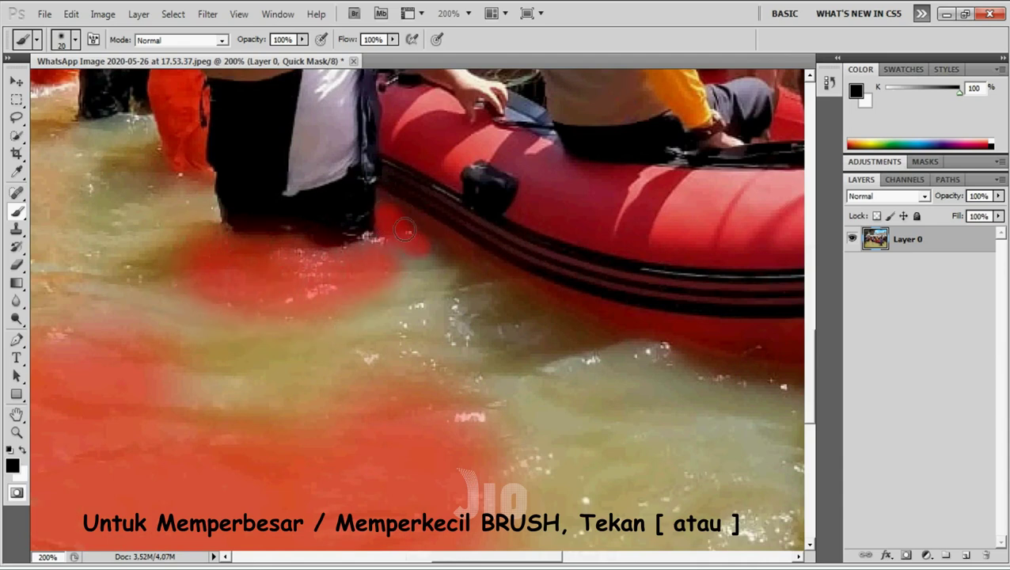
pyautogui.moveTo(523, 297); pyautogui.dragTo(765, 387)
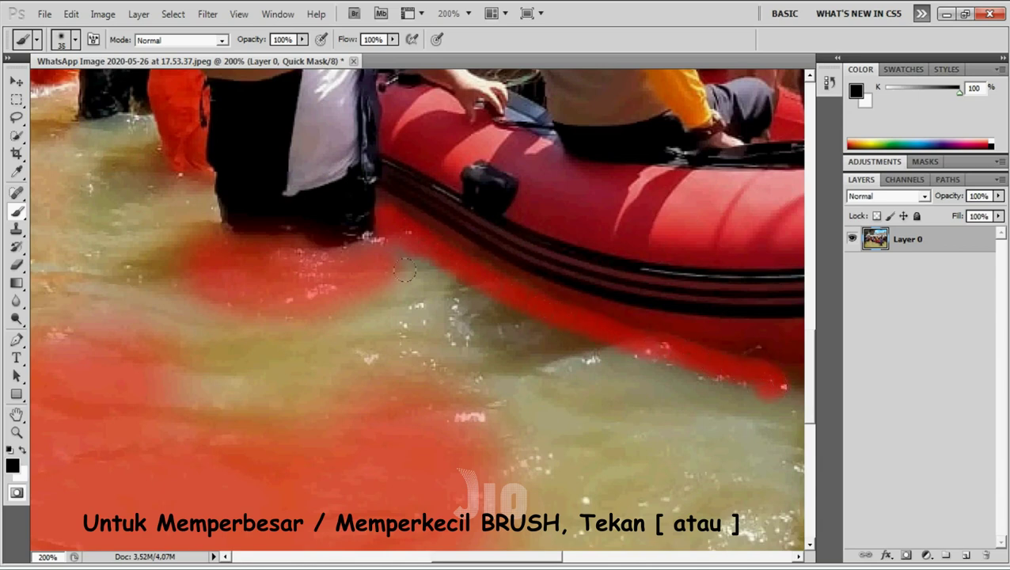
pyautogui.moveTo(377, 241)
pyautogui.mouseDown()
pyautogui.moveTo(431, 293)
pyautogui.moveTo(182, 317)
pyautogui.moveTo(158, 356)
pyautogui.moveTo(324, 327)
pyautogui.moveTo(404, 364)
pyautogui.moveTo(369, 277)
pyautogui.mouseUp()
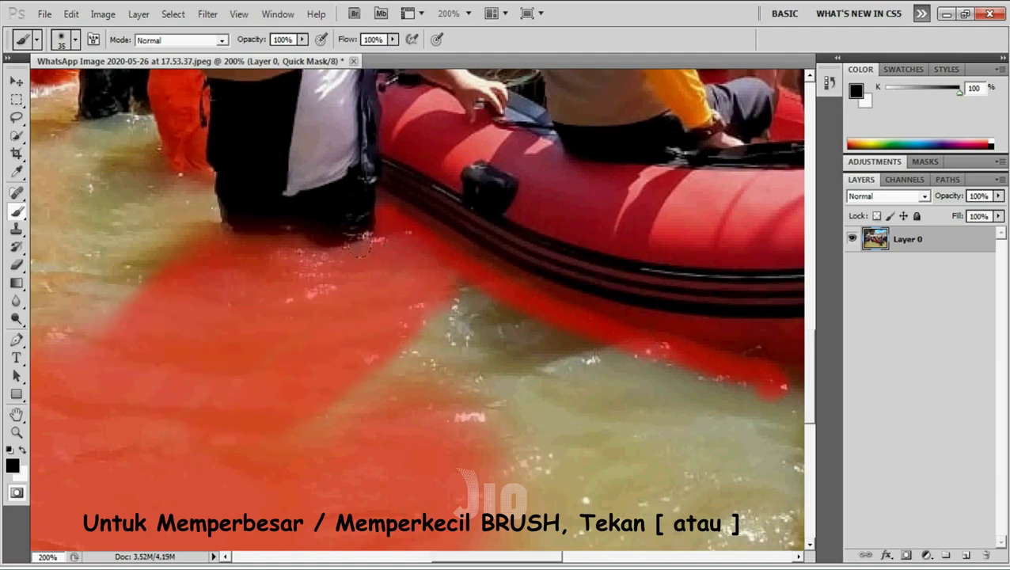
pyautogui.moveTo(434, 271); pyautogui.dragTo(303, 416)
# Step: Mask the water between the waders' legs and around the paddle base
pyautogui.moveTo(450, 315)
pyautogui.mouseDown()
pyautogui.moveTo(417, 410)
pyautogui.moveTo(440, 327)
pyautogui.mouseUp()
pyautogui.moveTo(304, 369)
pyautogui.mouseDown()
pyautogui.moveTo(257, 415)
pyautogui.moveTo(417, 296)
pyautogui.moveTo(448, 322)
pyautogui.moveTo(491, 325)
pyautogui.moveTo(483, 348)
pyautogui.moveTo(309, 412)
pyautogui.moveTo(230, 420)
pyautogui.mouseUp()
pyautogui.moveTo(229, 420)
pyautogui.mouseDown()
pyautogui.moveTo(411, 348)
pyautogui.moveTo(380, 432)
pyautogui.moveTo(206, 459)
pyautogui.moveTo(174, 451)
pyautogui.moveTo(209, 380)
pyautogui.moveTo(338, 333)
pyautogui.mouseUp()
pyautogui.moveTo(127, 333)
pyautogui.mouseDown()
pyautogui.moveTo(377, 338)
pyautogui.moveTo(392, 304)
pyautogui.mouseUp()
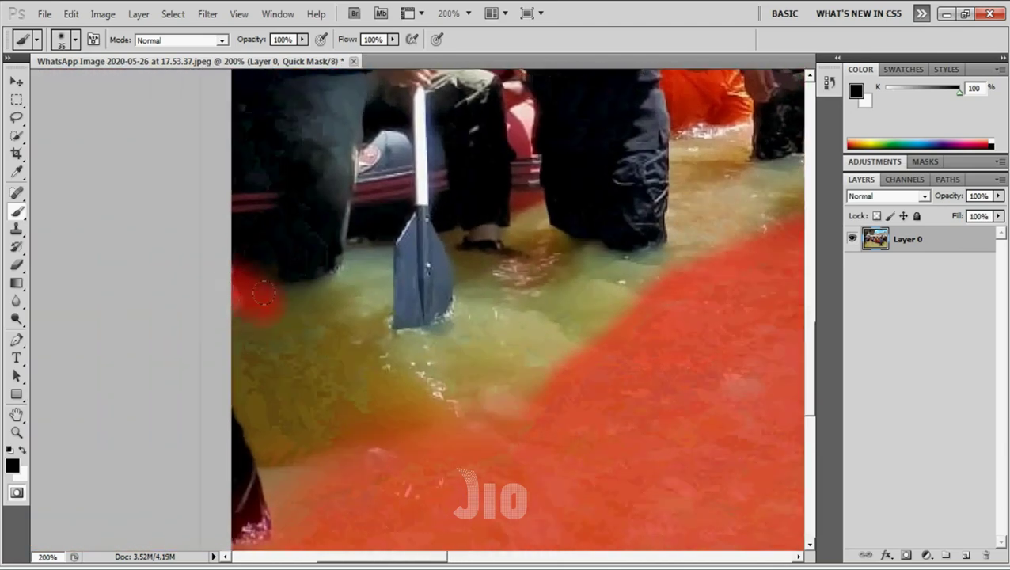
pyautogui.moveTo(306, 288)
pyautogui.mouseDown()
pyautogui.moveTo(348, 278)
pyautogui.moveTo(354, 258)
pyautogui.moveTo(376, 289)
pyautogui.moveTo(372, 340)
pyautogui.moveTo(202, 304)
pyautogui.moveTo(251, 418)
pyautogui.moveTo(265, 321)
pyautogui.mouseUp()
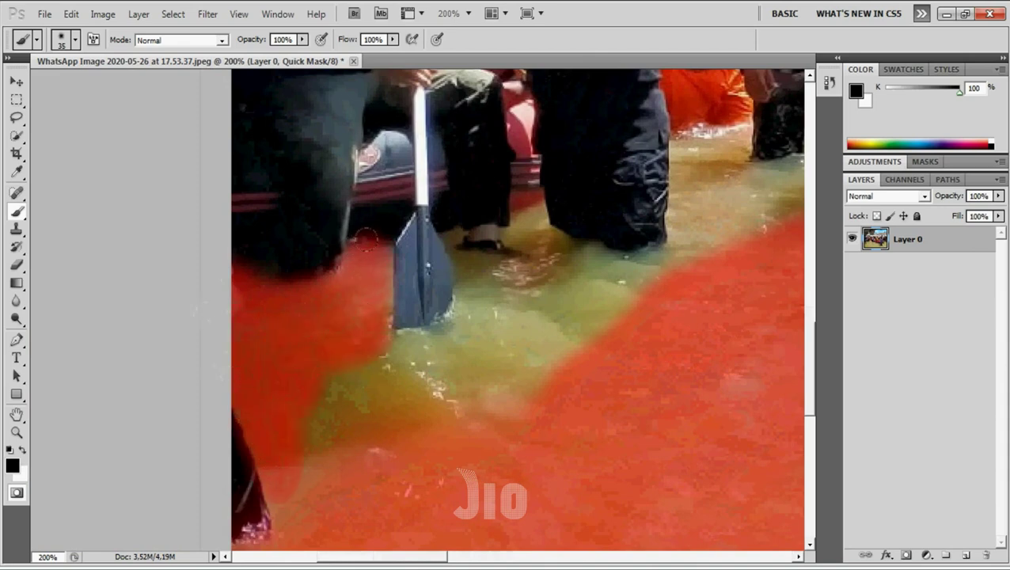
pyautogui.moveTo(364, 290)
pyautogui.mouseDown()
pyautogui.moveTo(396, 349)
pyautogui.moveTo(435, 341)
pyautogui.moveTo(342, 372)
pyautogui.mouseUp()
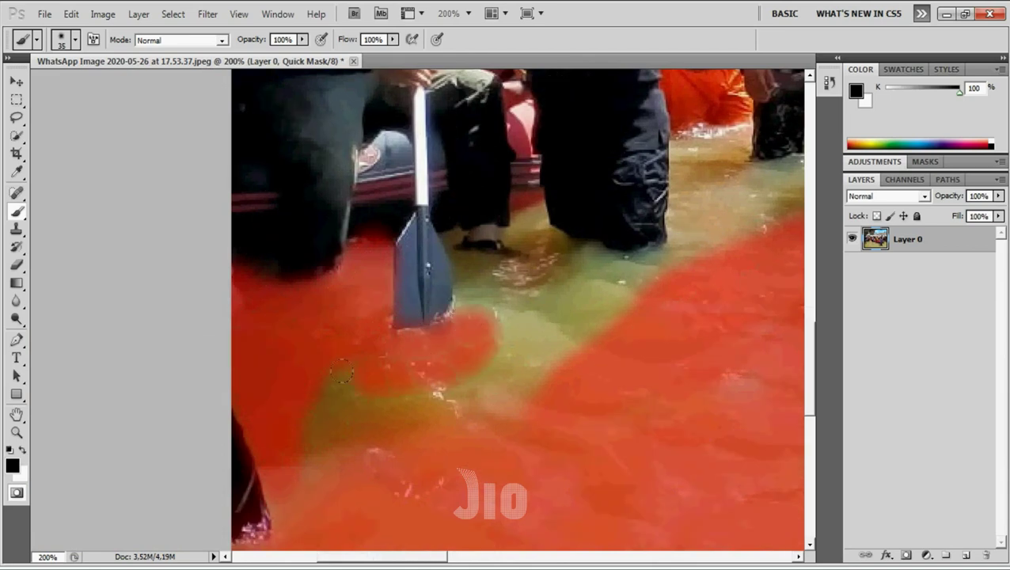
# Step: Mask the greenish water right of the paddle and beside the leg with a finer brush
pyautogui.moveTo(305, 430); pyautogui.dragTo(352, 406)
pyautogui.moveTo(423, 424)
pyautogui.mouseDown()
pyautogui.moveTo(507, 352)
pyautogui.moveTo(566, 352)
pyautogui.mouseUp()
pyautogui.moveTo(515, 391); pyautogui.dragTo(435, 398)
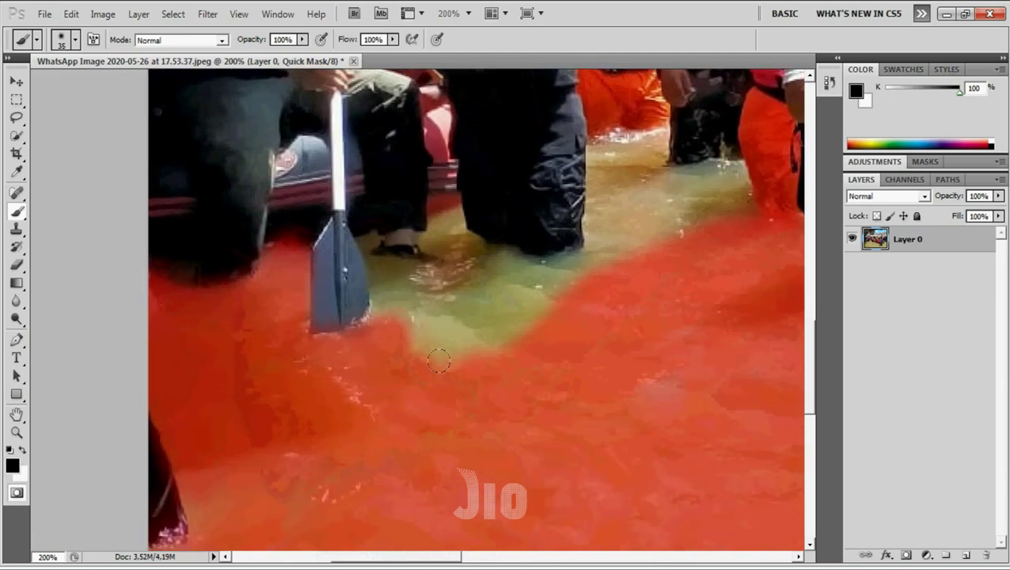
pyautogui.moveTo(379, 320); pyautogui.dragTo(380, 282)
pyautogui.moveTo(370, 248)
pyautogui.mouseDown()
pyautogui.moveTo(395, 265)
pyautogui.moveTo(374, 255)
pyautogui.moveTo(394, 299)
pyautogui.moveTo(409, 298)
pyautogui.moveTo(397, 333)
pyautogui.moveTo(422, 284)
pyautogui.moveTo(383, 301)
pyautogui.moveTo(436, 293)
pyautogui.moveTo(446, 261)
pyautogui.moveTo(426, 245)
pyautogui.moveTo(436, 227)
pyautogui.moveTo(462, 215)
pyautogui.mouseUp()
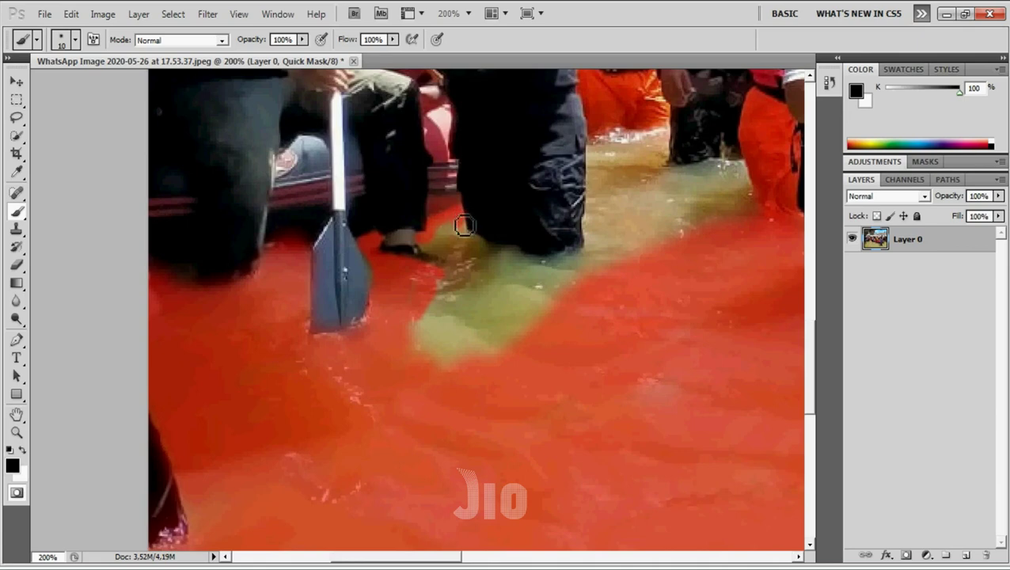
pyautogui.press(']')
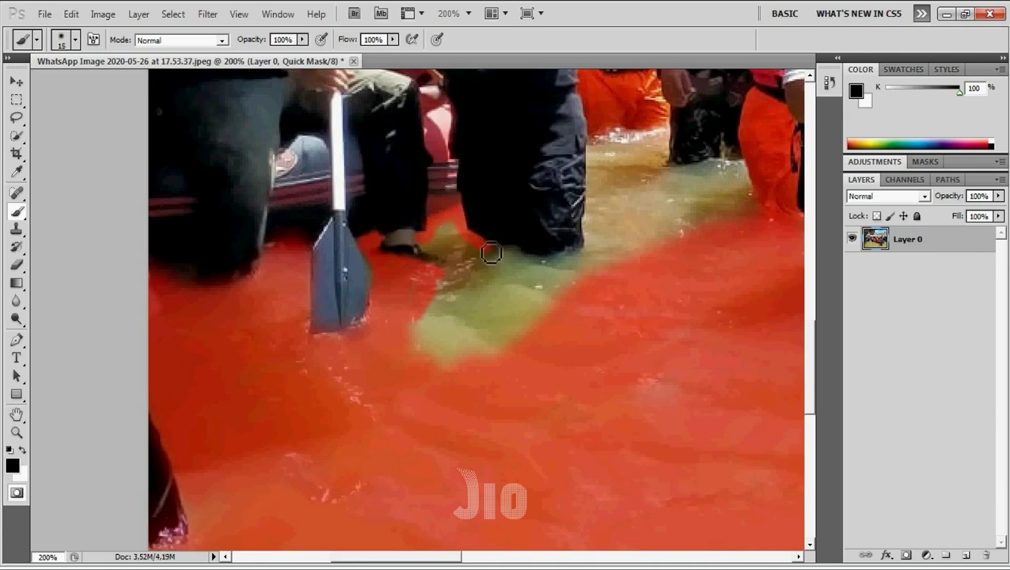
pyautogui.moveTo(491, 252)
pyautogui.mouseDown()
pyautogui.moveTo(522, 266)
pyautogui.moveTo(582, 245)
pyautogui.moveTo(463, 262)
pyautogui.moveTo(435, 305)
pyautogui.mouseUp()
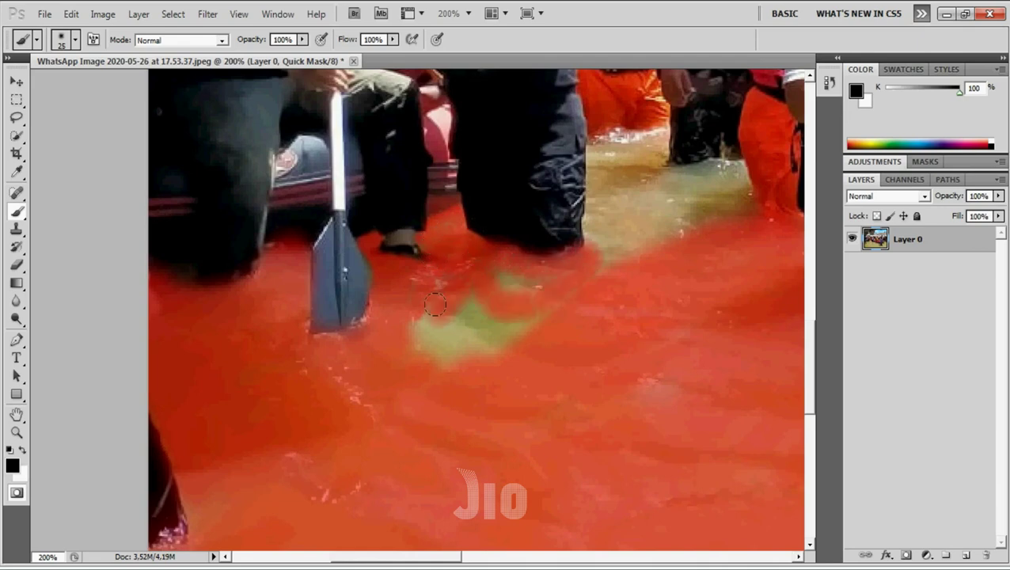
pyautogui.moveTo(446, 271)
pyautogui.mouseDown()
pyautogui.moveTo(420, 333)
pyautogui.moveTo(444, 338)
pyautogui.moveTo(446, 358)
pyautogui.mouseUp()
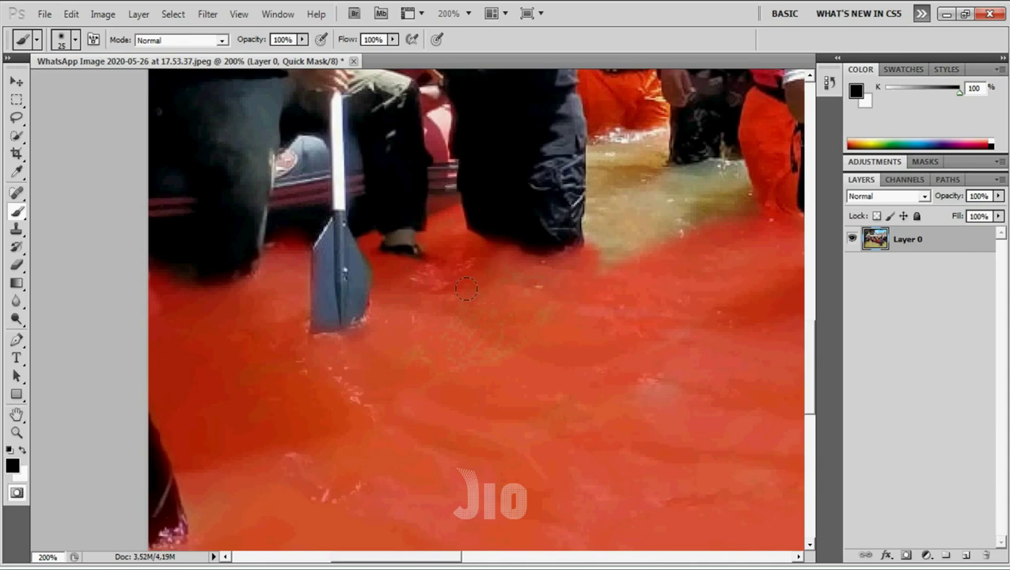
pyautogui.moveTo(600, 303)
pyautogui.mouseDown()
pyautogui.moveTo(436, 359)
pyautogui.moveTo(413, 321)
pyautogui.moveTo(411, 241)
pyautogui.moveTo(436, 230)
pyautogui.moveTo(463, 225)
pyautogui.moveTo(506, 260)
pyautogui.moveTo(547, 258)
pyautogui.moveTo(557, 279)
pyautogui.moveTo(444, 251)
pyautogui.moveTo(422, 365)
pyautogui.moveTo(542, 279)
pyautogui.moveTo(504, 292)
pyautogui.mouseUp()
# Step: Mask the green water patch by the boat and around the wader's leg and boot
pyautogui.moveTo(526, 402)
pyautogui.mouseDown()
pyautogui.moveTo(463, 372)
pyautogui.moveTo(282, 361)
pyautogui.mouseUp()
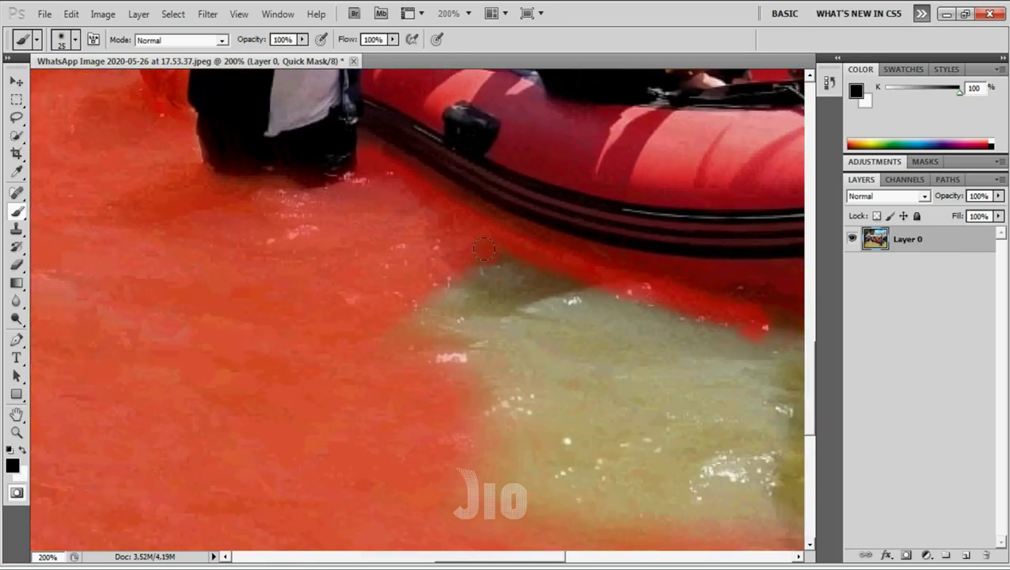
pyautogui.moveTo(440, 272)
pyautogui.mouseDown()
pyautogui.moveTo(538, 310)
pyautogui.moveTo(626, 321)
pyautogui.moveTo(748, 357)
pyautogui.moveTo(384, 287)
pyautogui.moveTo(499, 380)
pyautogui.moveTo(570, 412)
pyautogui.moveTo(570, 376)
pyautogui.moveTo(409, 184)
pyautogui.mouseUp()
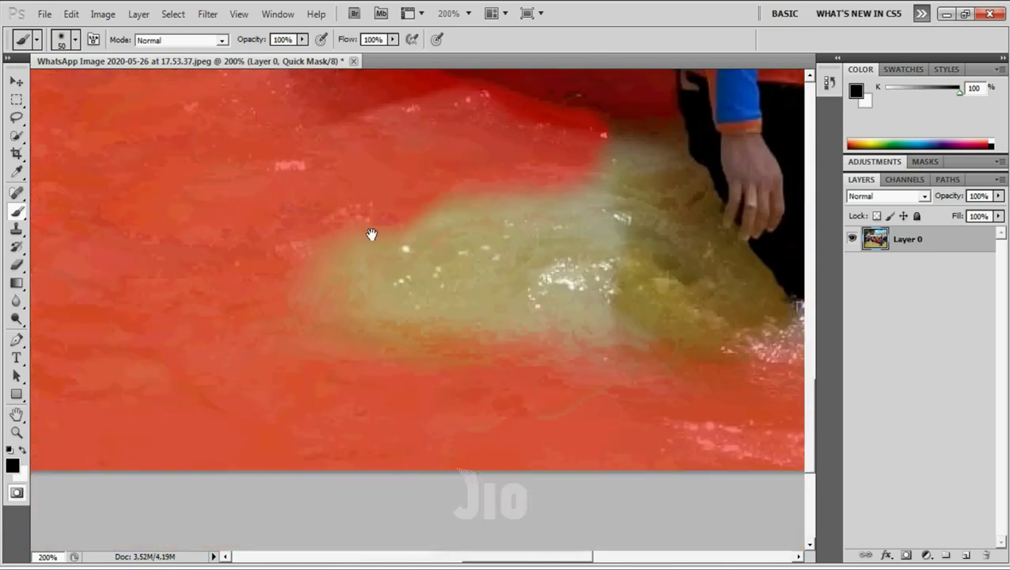
pyautogui.moveTo(305, 225)
pyautogui.mouseDown()
pyautogui.moveTo(408, 348)
pyautogui.moveTo(435, 214)
pyautogui.moveTo(463, 349)
pyautogui.moveTo(534, 206)
pyautogui.mouseUp()
pyautogui.moveTo(656, 224); pyautogui.dragTo(538, 368)
pyautogui.moveTo(511, 273); pyautogui.dragTo(528, 301)
pyautogui.moveTo(556, 346)
pyautogui.mouseDown()
pyautogui.moveTo(372, 411)
pyautogui.moveTo(443, 356)
pyautogui.moveTo(420, 349)
pyautogui.moveTo(458, 383)
pyautogui.moveTo(380, 467)
pyautogui.moveTo(452, 494)
pyautogui.moveTo(479, 467)
pyautogui.mouseUp()
pyautogui.moveTo(494, 396); pyautogui.dragTo(439, 329)
pyautogui.moveTo(420, 407)
pyautogui.mouseDown()
pyautogui.moveTo(456, 380)
pyautogui.moveTo(490, 431)
pyautogui.moveTo(518, 376)
pyautogui.moveTo(633, 415)
pyautogui.moveTo(385, 409)
pyautogui.mouseUp()
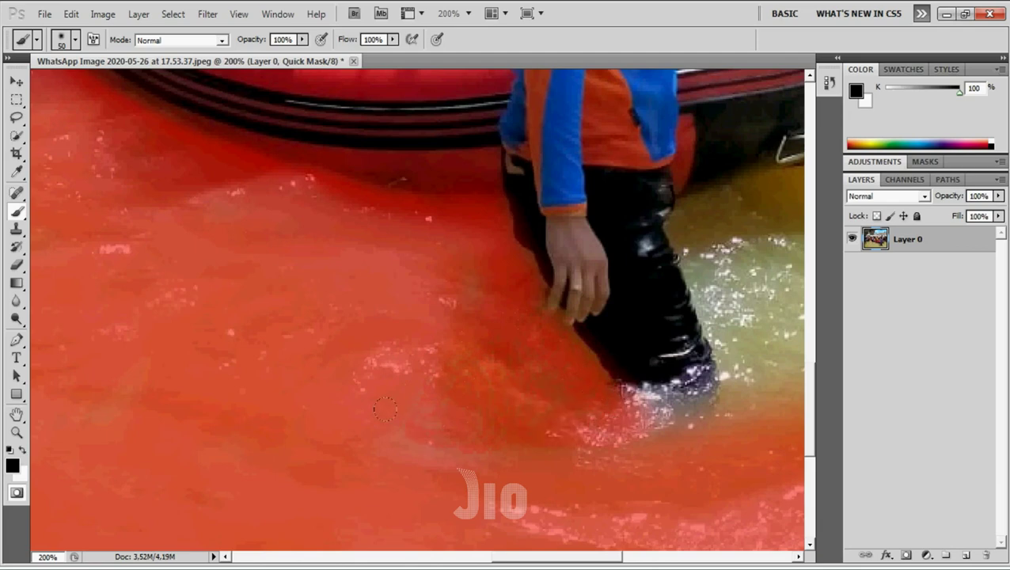
# Step: Cover the sparkling splash beside the boot with a broad 50 px mask strip
pyautogui.moveTo(603, 466); pyautogui.dragTo(349, 357)
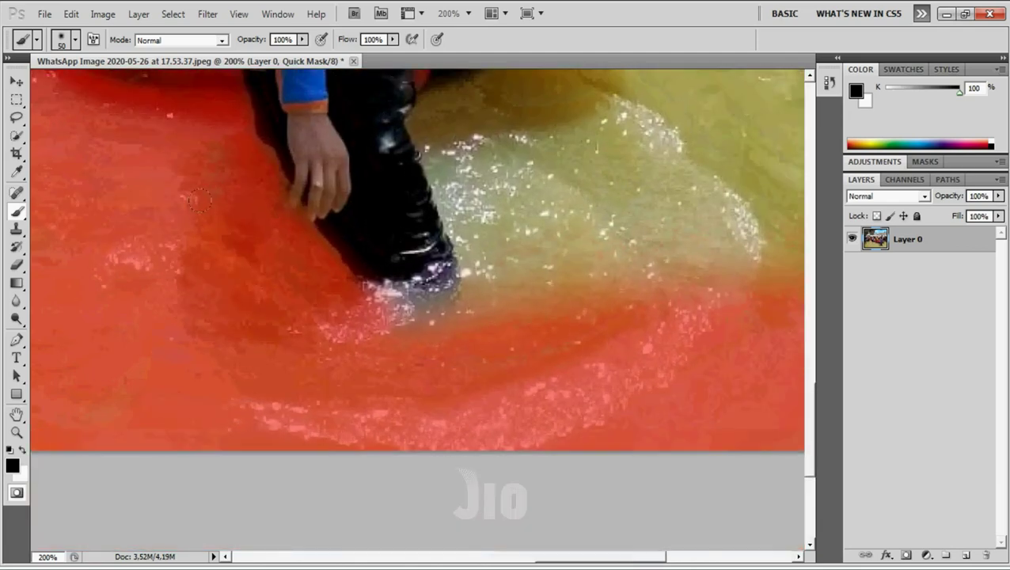
pyautogui.moveTo(400, 277)
pyautogui.mouseDown()
pyautogui.moveTo(471, 281)
pyautogui.moveTo(475, 308)
pyautogui.mouseUp()
pyautogui.moveTo(592, 298); pyautogui.dragTo(363, 448)
pyautogui.moveTo(186, 297)
pyautogui.mouseDown()
pyautogui.moveTo(229, 344)
pyautogui.moveTo(261, 427)
pyautogui.moveTo(269, 364)
pyautogui.moveTo(204, 243)
pyautogui.moveTo(384, 237)
pyautogui.moveTo(269, 332)
pyautogui.moveTo(221, 298)
pyautogui.moveTo(297, 463)
pyautogui.moveTo(349, 317)
pyautogui.moveTo(475, 332)
pyautogui.moveTo(587, 414)
pyautogui.mouseUp()
# Step: Mask the water right of and below the boat out to the image's right edge
pyautogui.moveTo(560, 243); pyautogui.dragTo(534, 322)
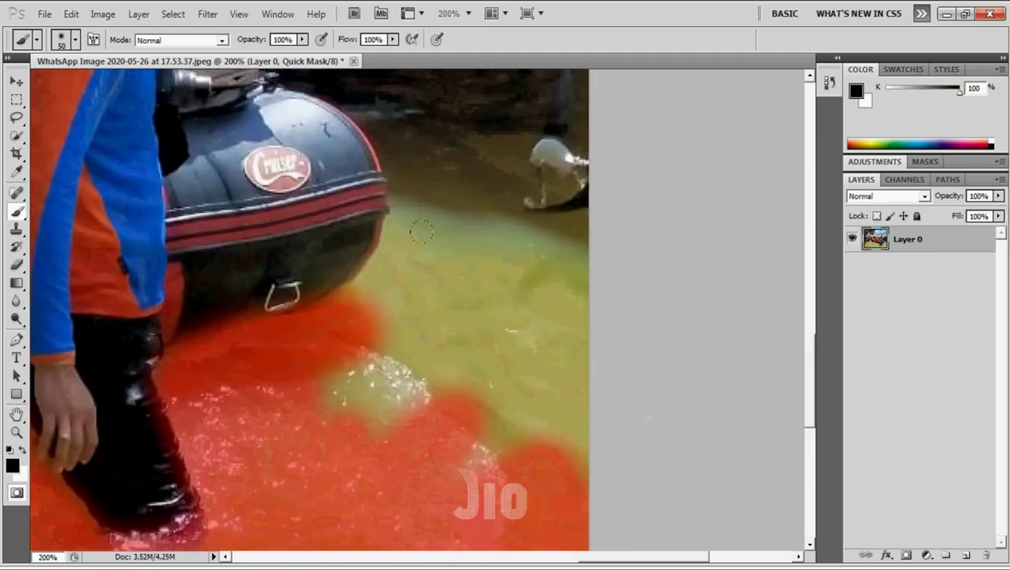
pyautogui.moveTo(389, 218)
pyautogui.mouseDown()
pyautogui.moveTo(400, 269)
pyautogui.moveTo(348, 380)
pyautogui.moveTo(366, 416)
pyautogui.moveTo(491, 427)
pyautogui.moveTo(582, 317)
pyautogui.moveTo(554, 269)
pyautogui.mouseUp()
pyautogui.moveTo(555, 284); pyautogui.dragTo(551, 417)
pyautogui.moveTo(396, 341)
pyautogui.mouseDown()
pyautogui.moveTo(431, 420)
pyautogui.moveTo(456, 357)
pyautogui.moveTo(495, 475)
pyautogui.moveTo(526, 386)
pyautogui.moveTo(570, 336)
pyautogui.moveTo(538, 353)
pyautogui.mouseUp()
# Step: With a smaller brush, mask along the water line, beside the bottle, and remaining dark spots
pyautogui.moveTo(453, 244); pyautogui.dragTo(440, 321)
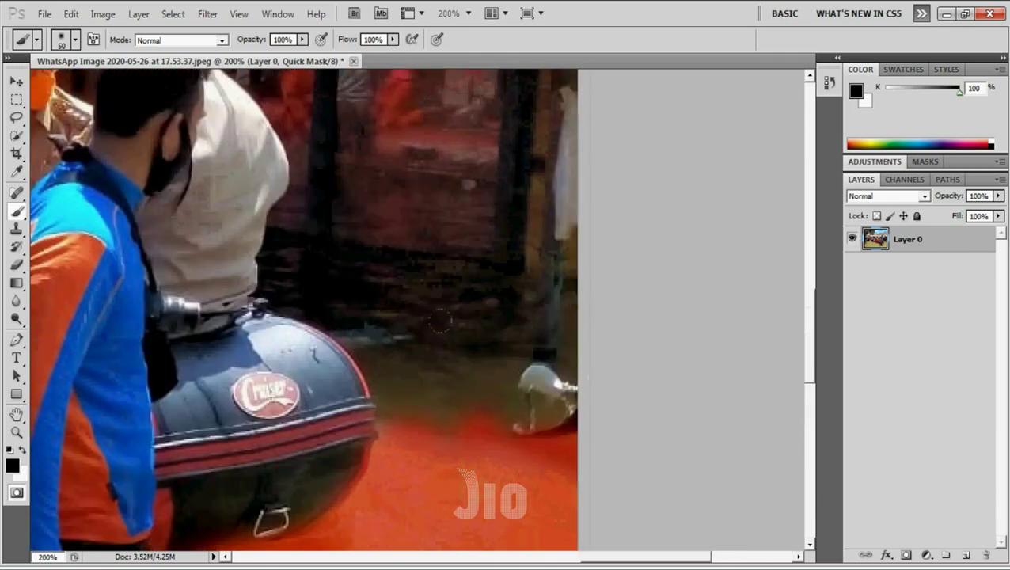
pyautogui.press('[')
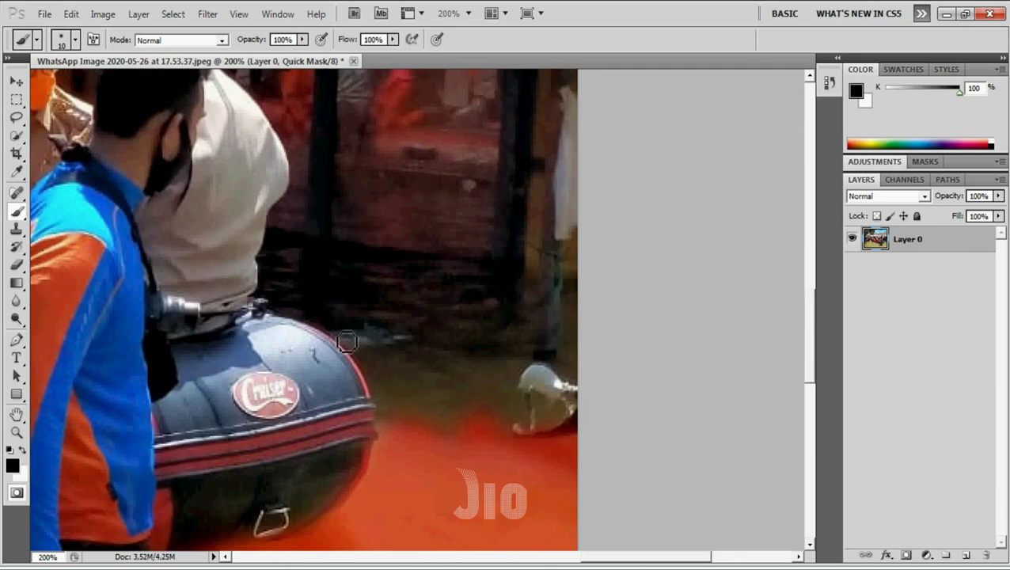
pyautogui.moveTo(348, 342); pyautogui.dragTo(526, 362)
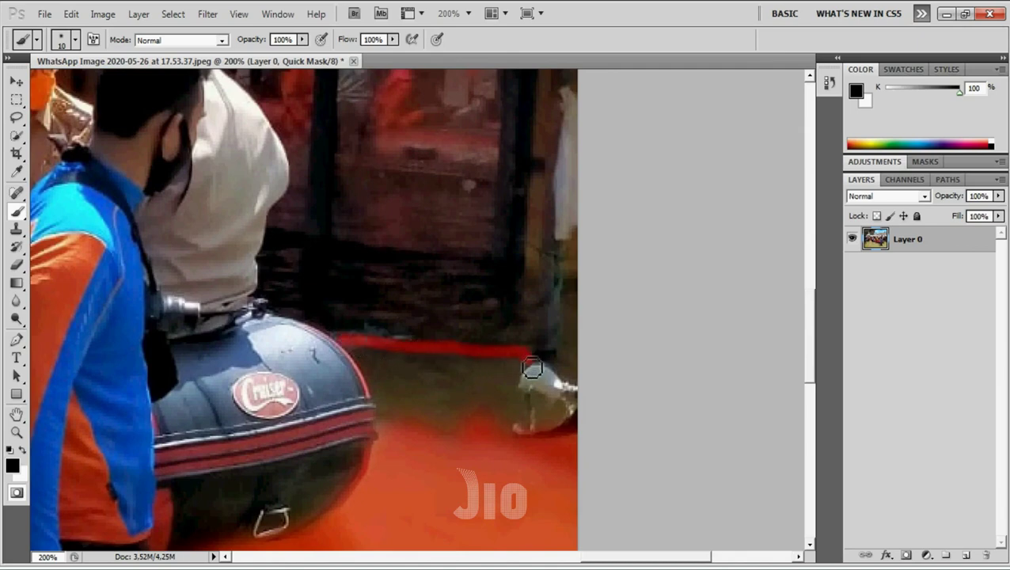
pyautogui.moveTo(526, 408); pyautogui.dragTo(445, 372)
pyautogui.moveTo(355, 348)
pyautogui.mouseDown()
pyautogui.moveTo(380, 389)
pyautogui.moveTo(408, 363)
pyautogui.moveTo(374, 349)
pyautogui.mouseUp()
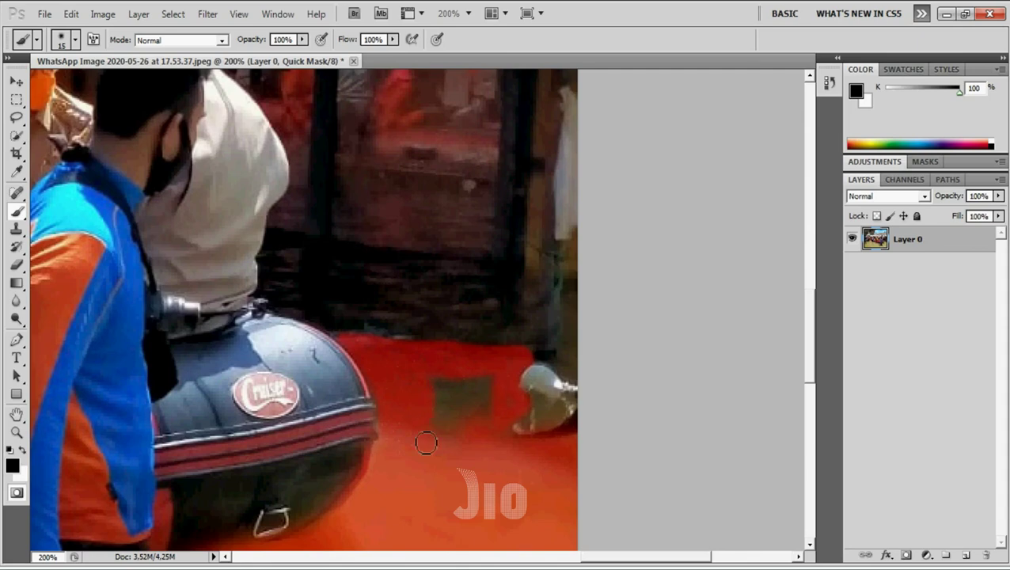
pyautogui.moveTo(435, 402); pyautogui.dragTo(447, 427)
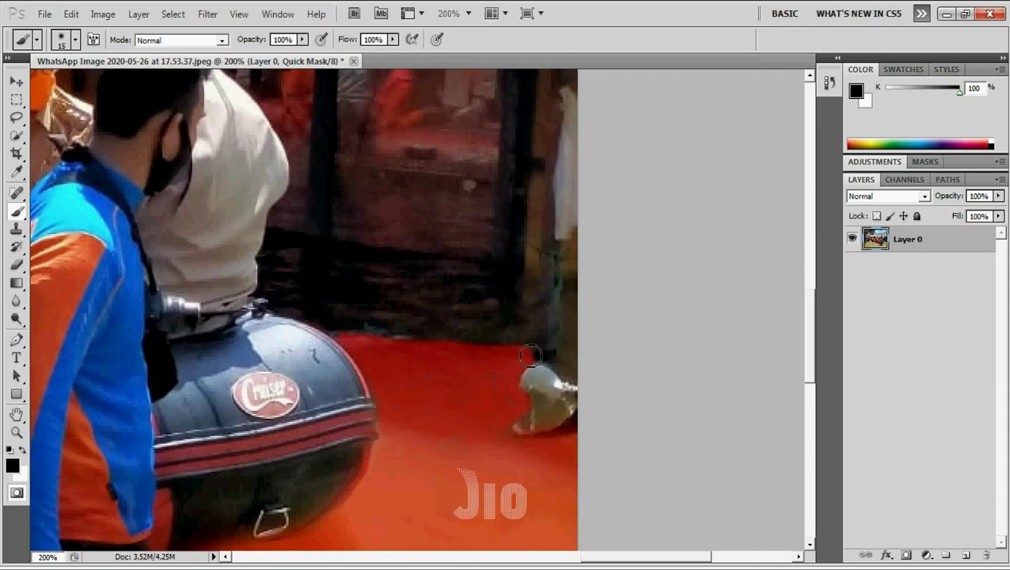
pyautogui.press('[')
pyautogui.moveTo(554, 358); pyautogui.dragTo(577, 363)
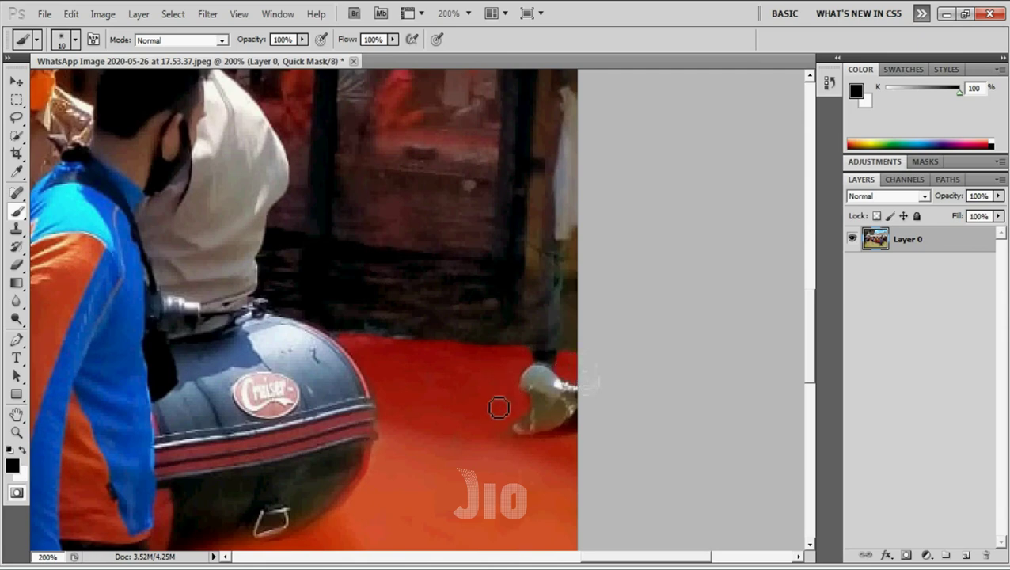
pyautogui.scroll(-2, 503, 396)
# Step: Zoom out to the whole photo and exit Quick Mask so the painted water becomes a selection
pyautogui.hotkey('ctrl', '-')
pyautogui.hotkey('ctrl', '-')
pyautogui.hotkey('ctrl', '-')
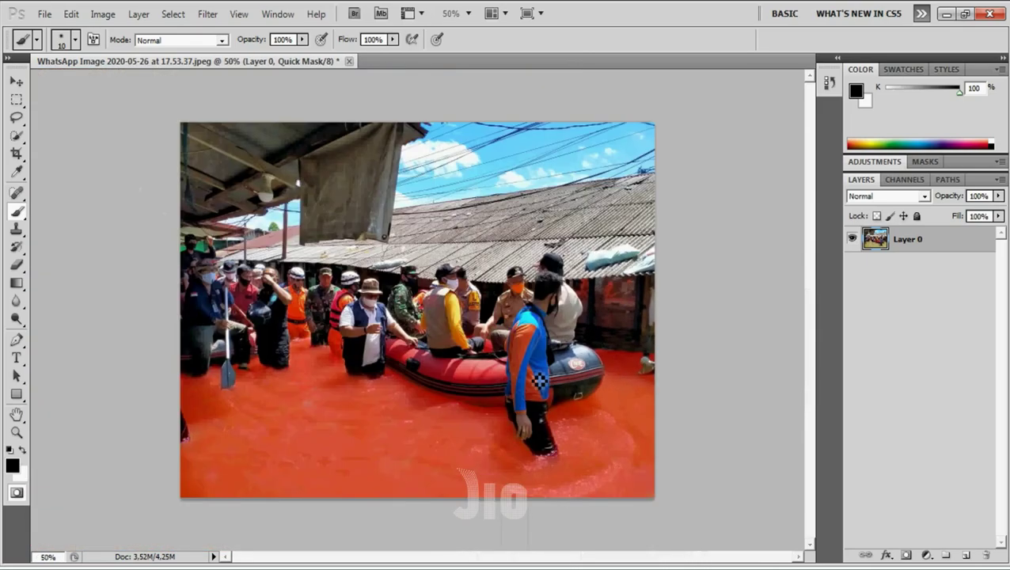
pyautogui.press(']')
pyautogui.press(']')
pyautogui.press(']')
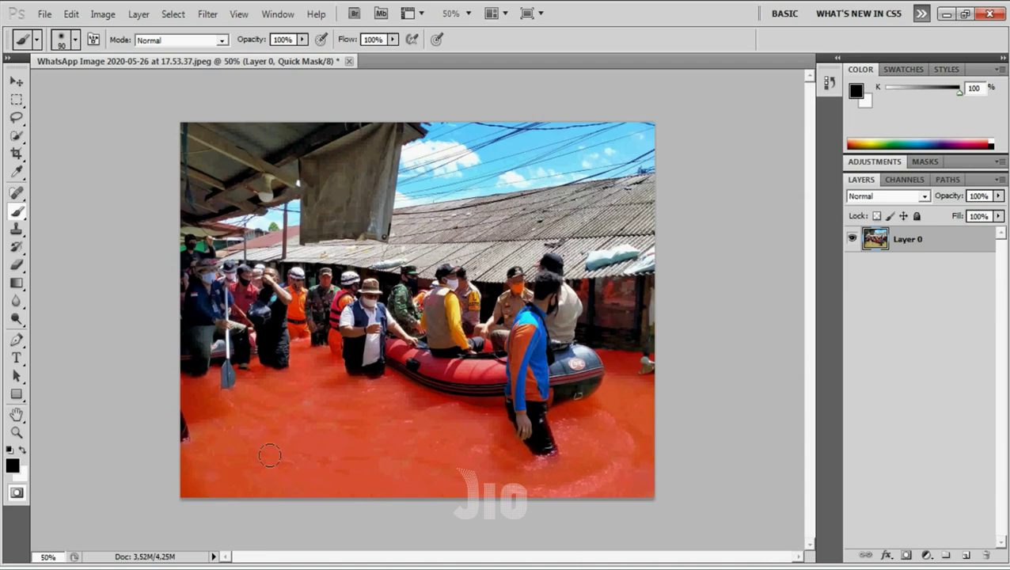
pyautogui.click(16, 494)
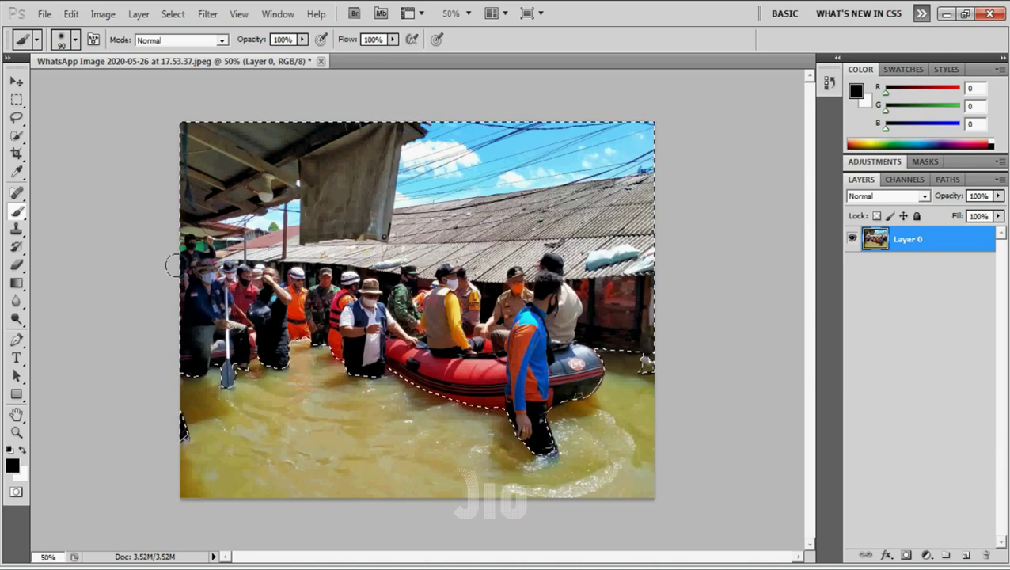
# Step: Apply Select > Inverse so only the floodwater is selected
pyautogui.click(139, 14)
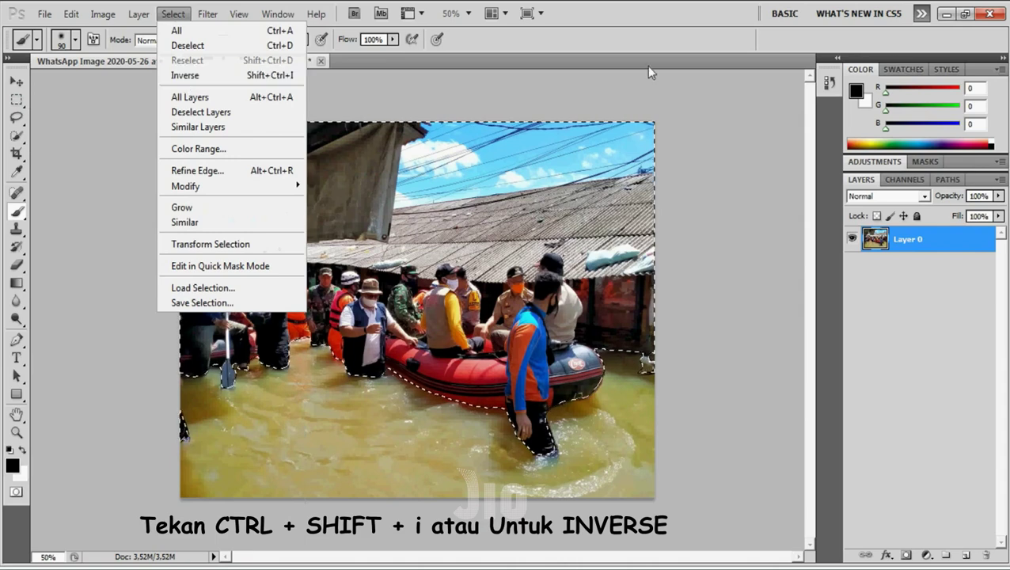
pyautogui.click(291, 75)
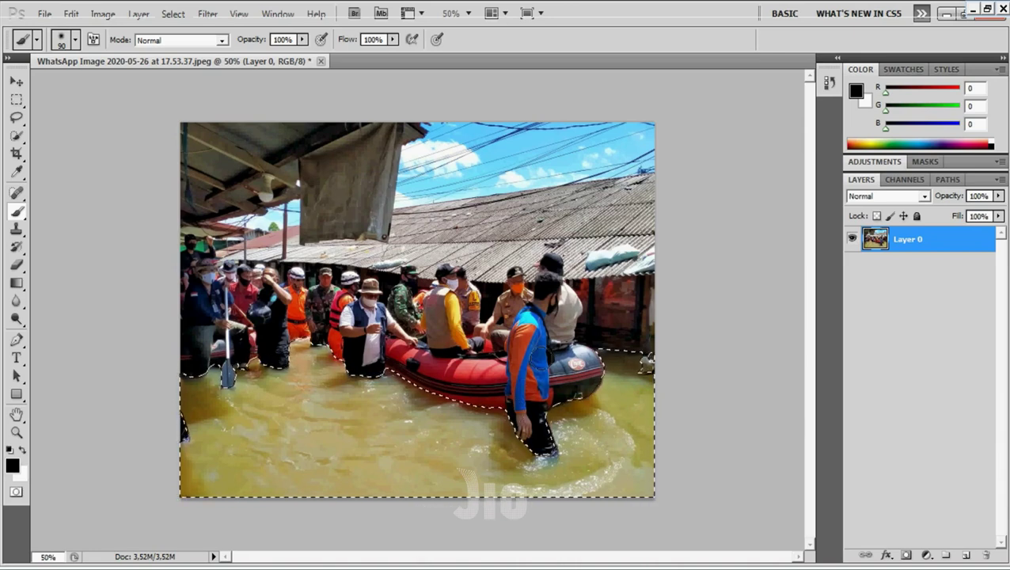
pyautogui.click(107, 16)
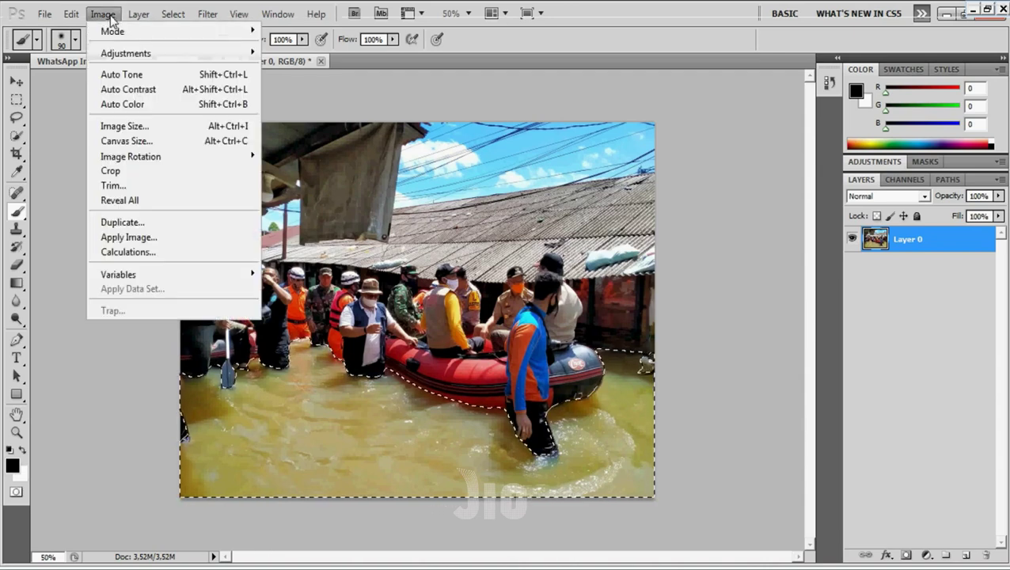
pyautogui.moveTo(126, 53)
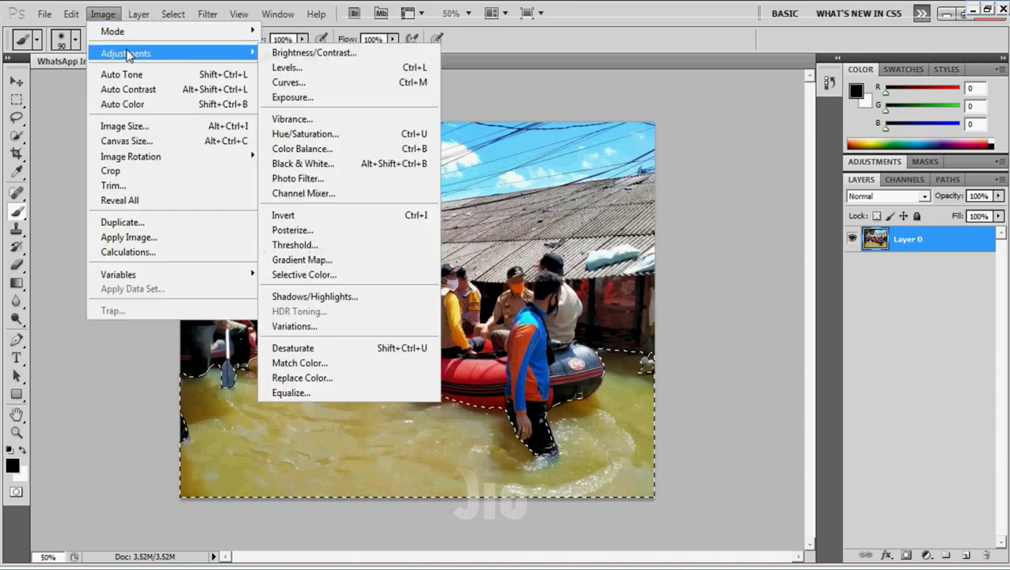
# Step: Colorize the water in Hue/Saturation at Hue 184, Saturation 65, Lightness +4 and apply it
pyautogui.click(346, 136)
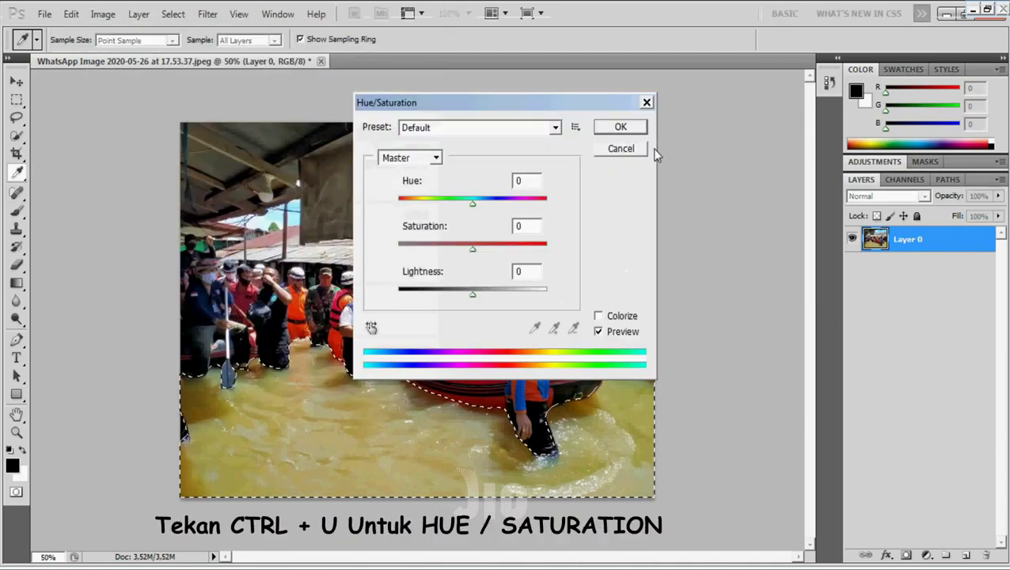
pyautogui.moveTo(535, 113); pyautogui.dragTo(898, 129)
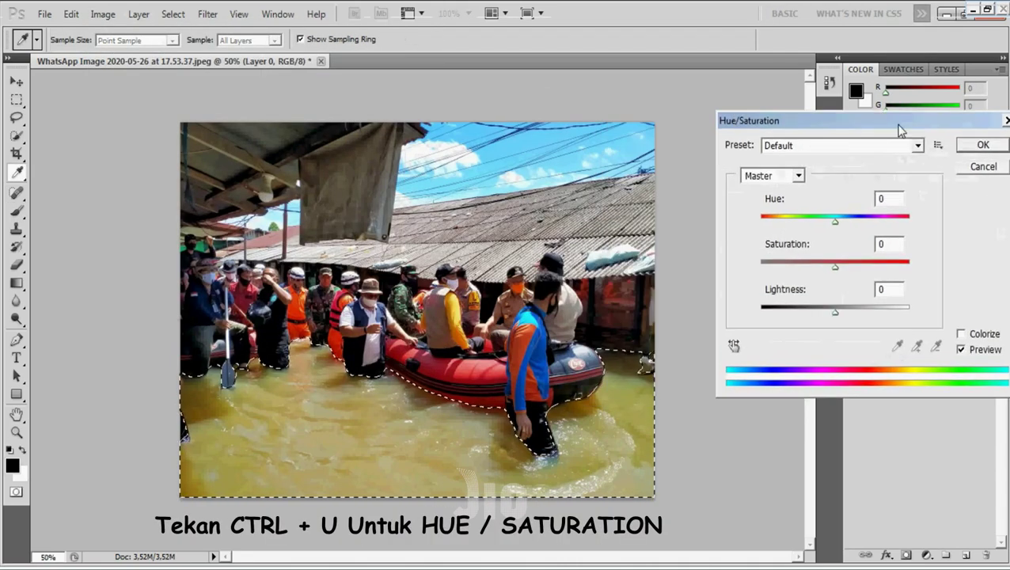
pyautogui.hotkey('ctrl', '+')
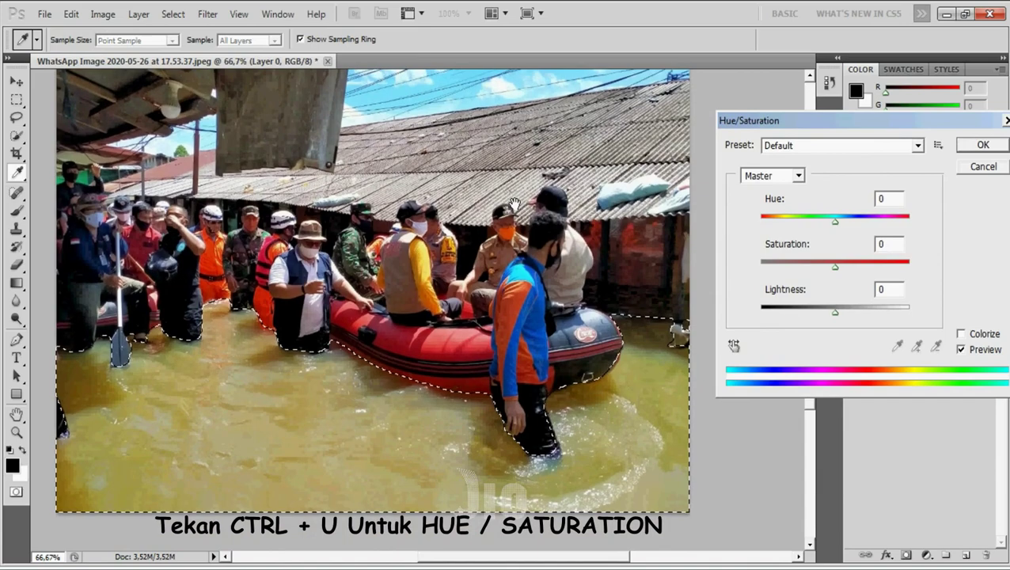
pyautogui.moveTo(907, 129); pyautogui.dragTo(876, 135)
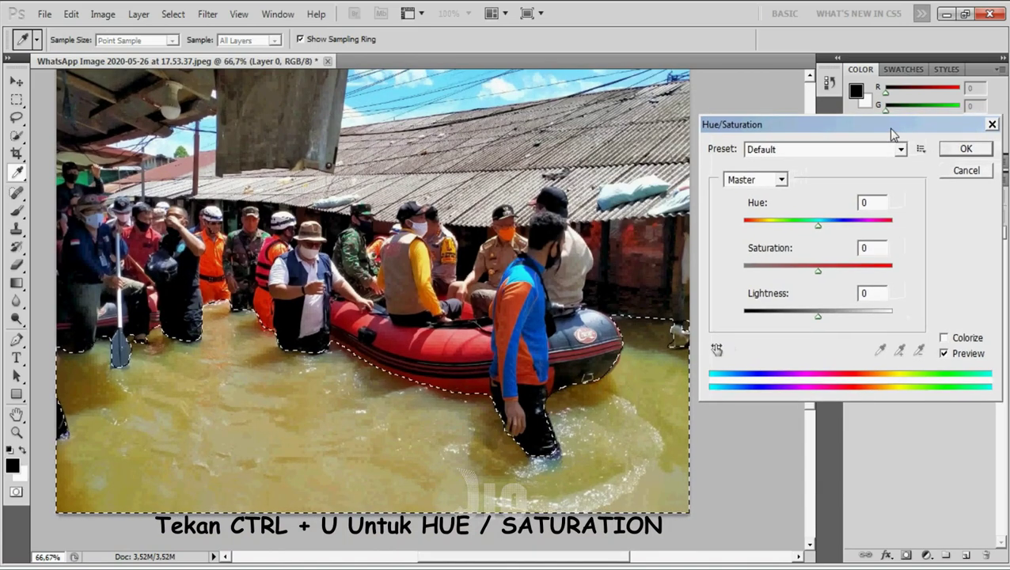
pyautogui.click(932, 340)
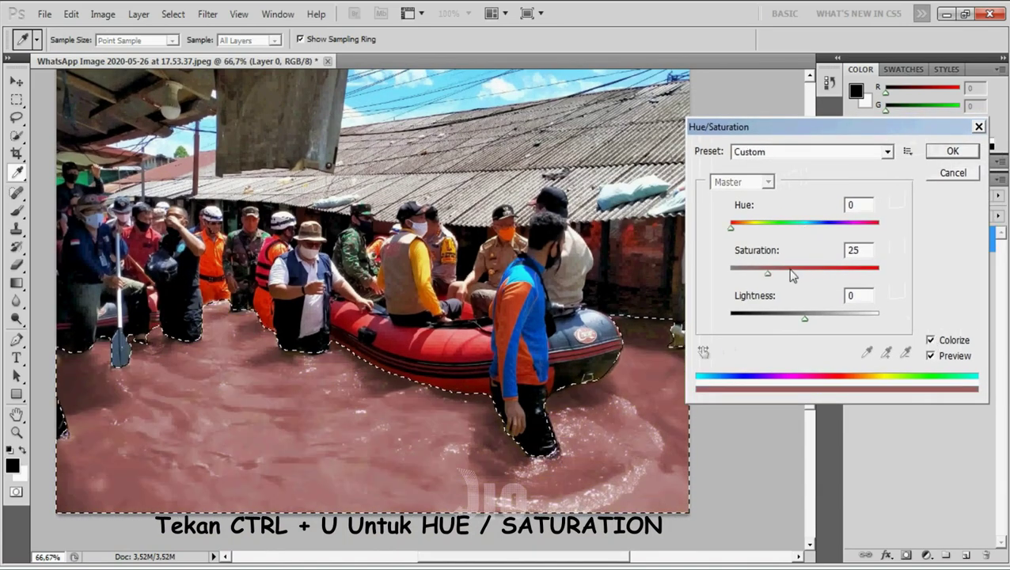
pyautogui.moveTo(731, 227); pyautogui.dragTo(810, 228)
pyautogui.moveTo(767, 273); pyautogui.dragTo(828, 277)
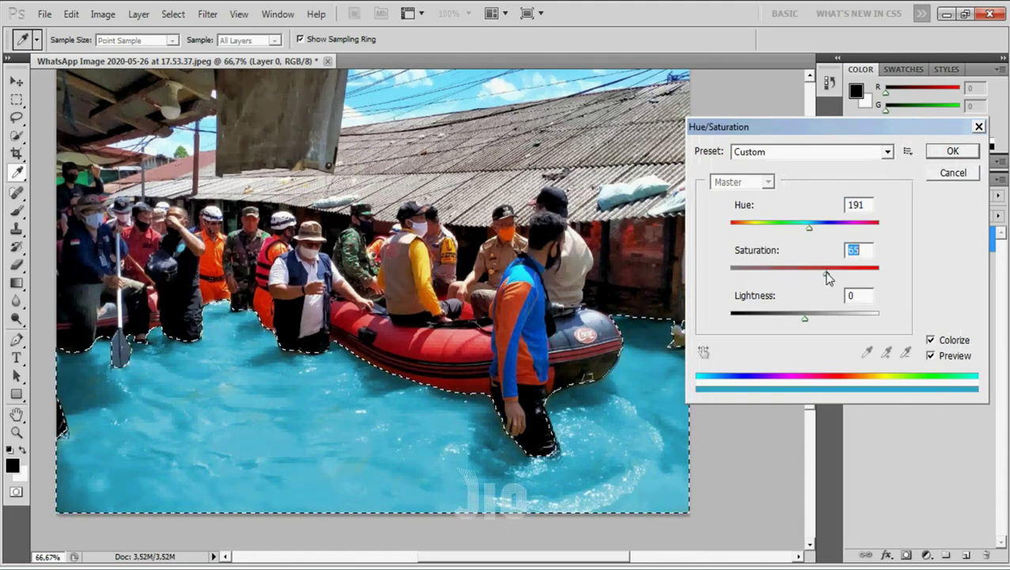
pyautogui.moveTo(805, 318)
pyautogui.mouseDown()
pyautogui.moveTo(839, 321)
pyautogui.moveTo(798, 322)
pyautogui.moveTo(807, 323)
pyautogui.mouseUp()
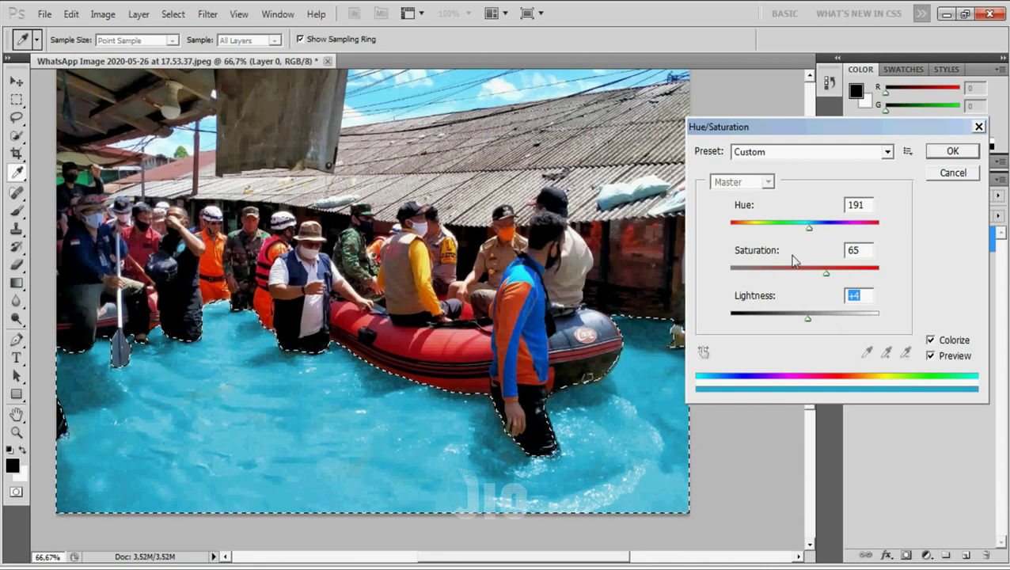
pyautogui.moveTo(810, 232); pyautogui.dragTo(807, 232)
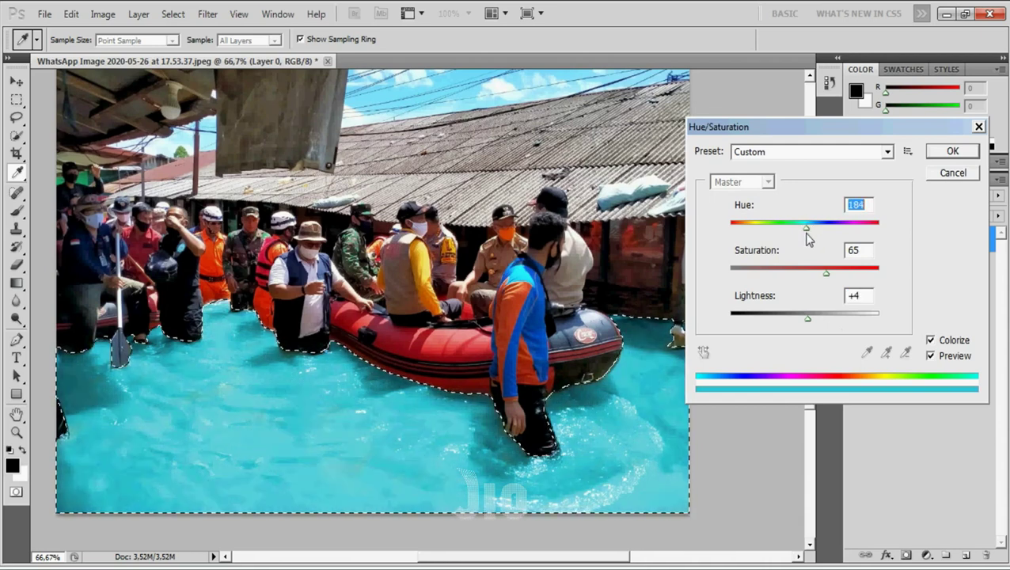
pyautogui.click(952, 150)
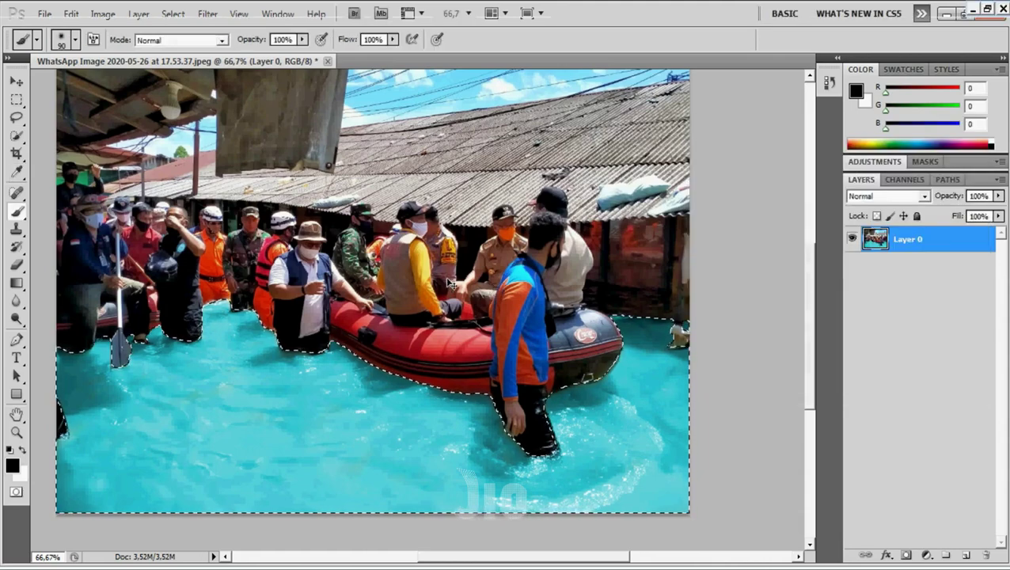
# Step: Deselect and recentre the view on the turquoise-water flood photo
pyautogui.hotkey('ctrl', 'd')
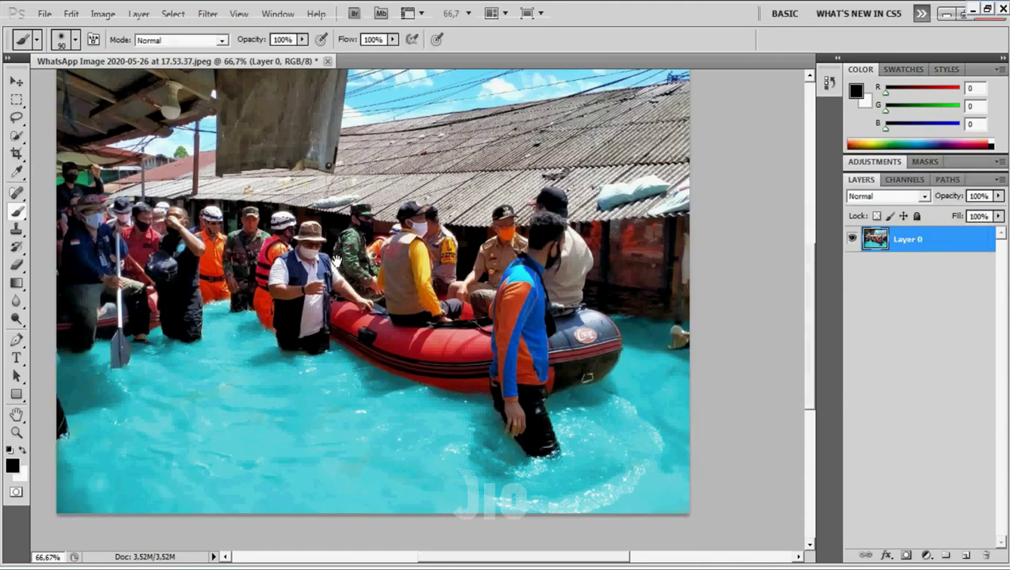
pyautogui.moveTo(336, 261); pyautogui.dragTo(401, 246)
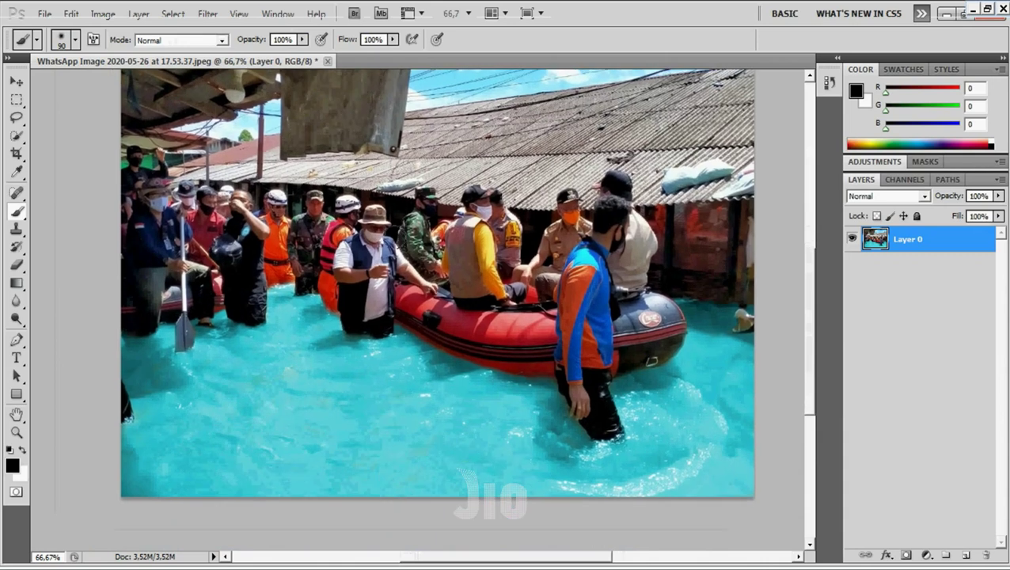